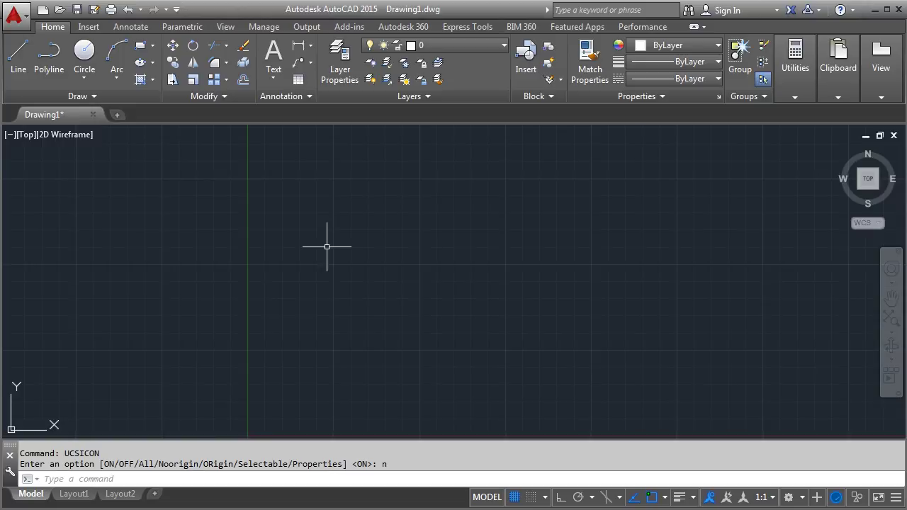
Step: Start and cancel the DIVIDE command on the empty drawing, then expand the Draw panel
type("dim")
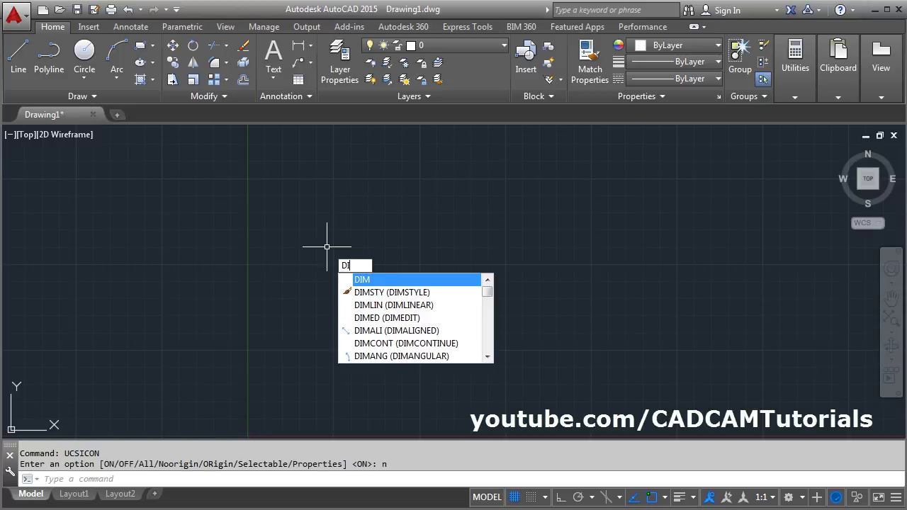
type("v")
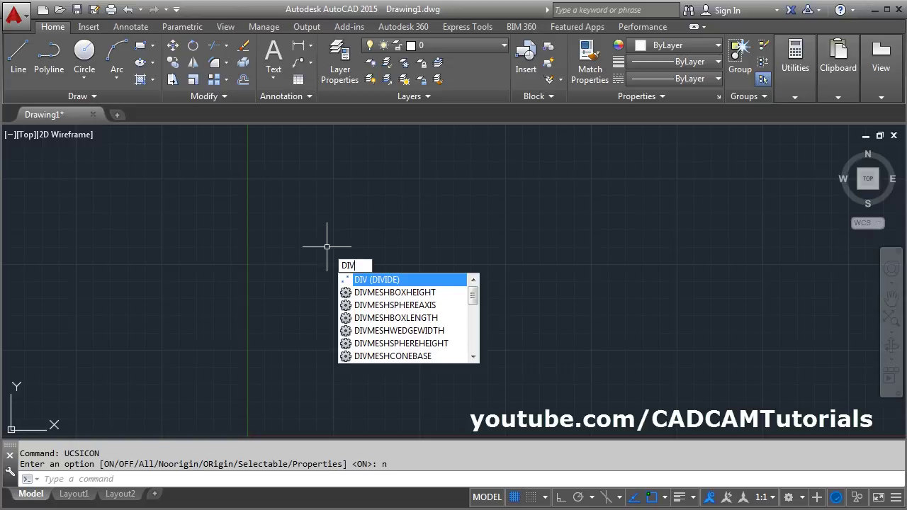
key("Return")
key("Escape")
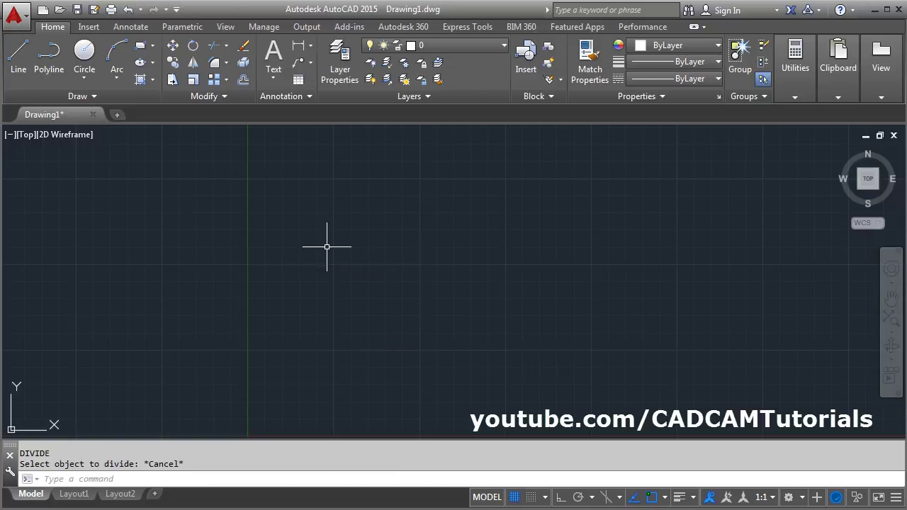
left_click(94, 96)
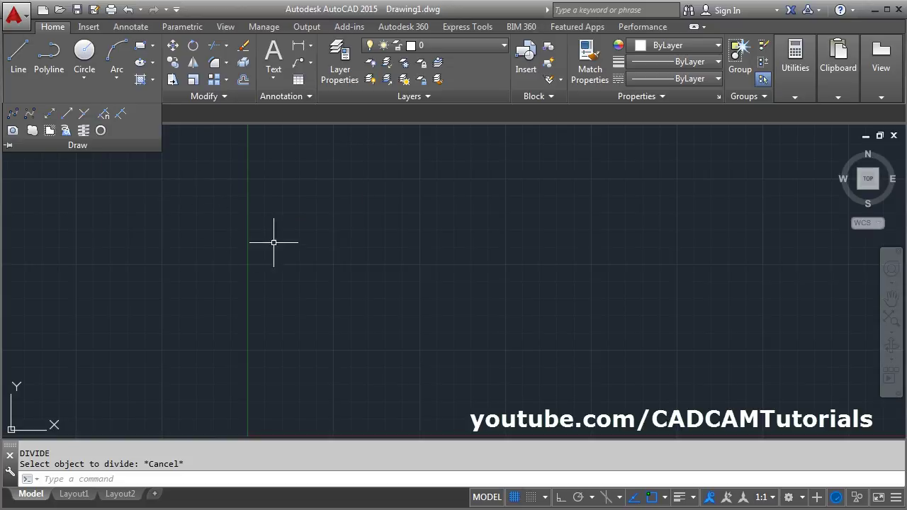
Step: Draw a horizontal line across the drawing with Ortho on
left_click(21, 67)
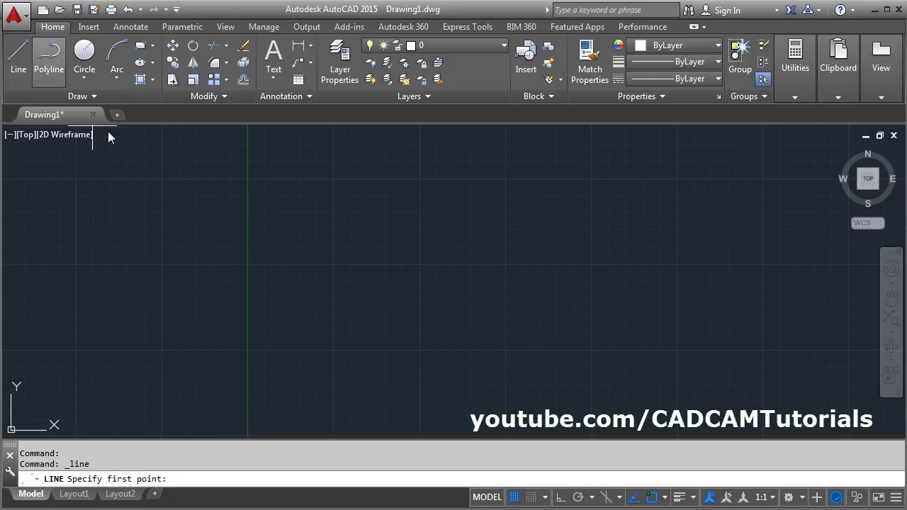
left_click(202, 218)
key("F8")
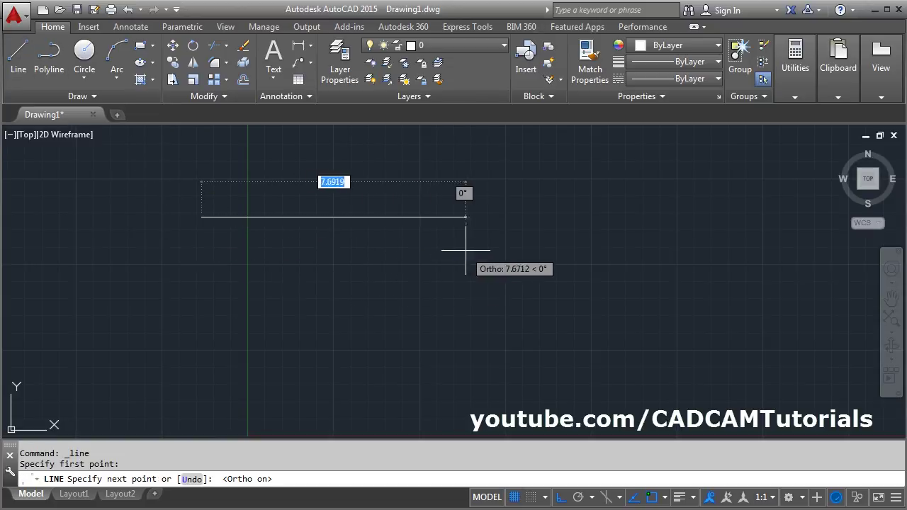
left_click(564, 221)
key("Escape")
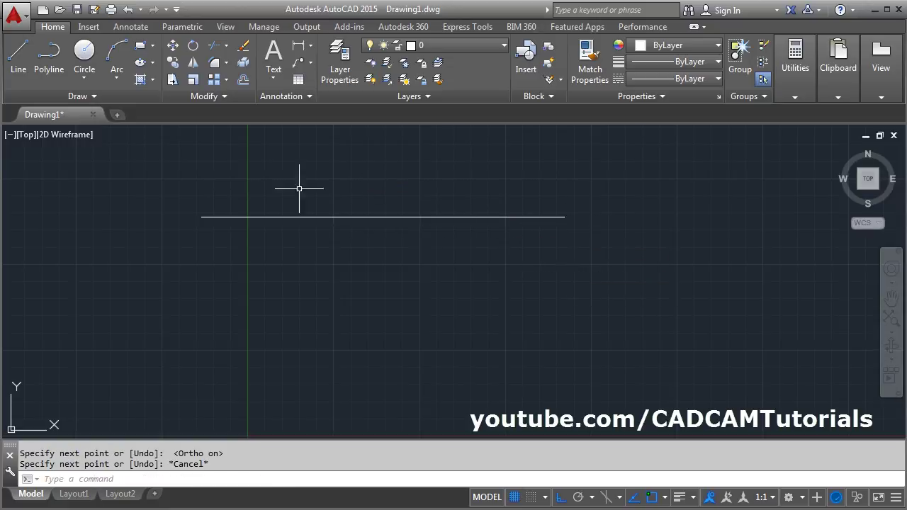
Step: Divide the horizontal line into 5 equal segments
left_click(102, 98)
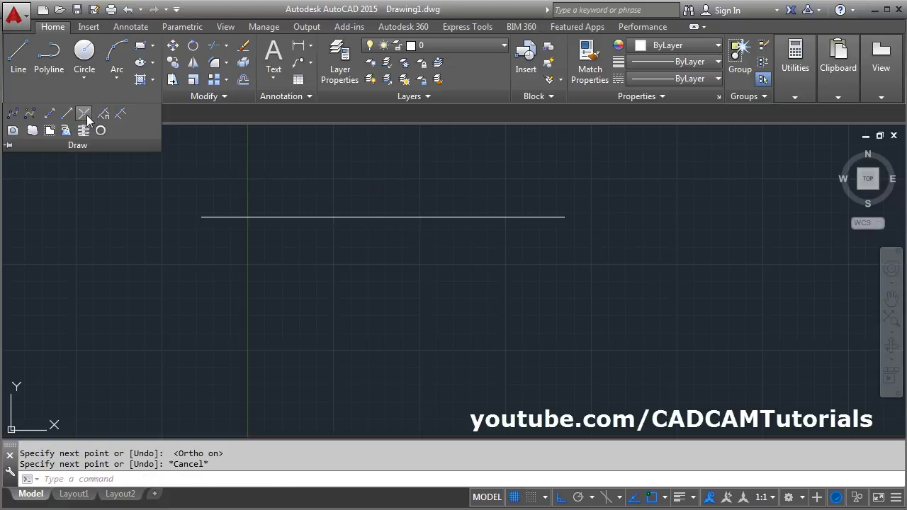
left_click(103, 115)
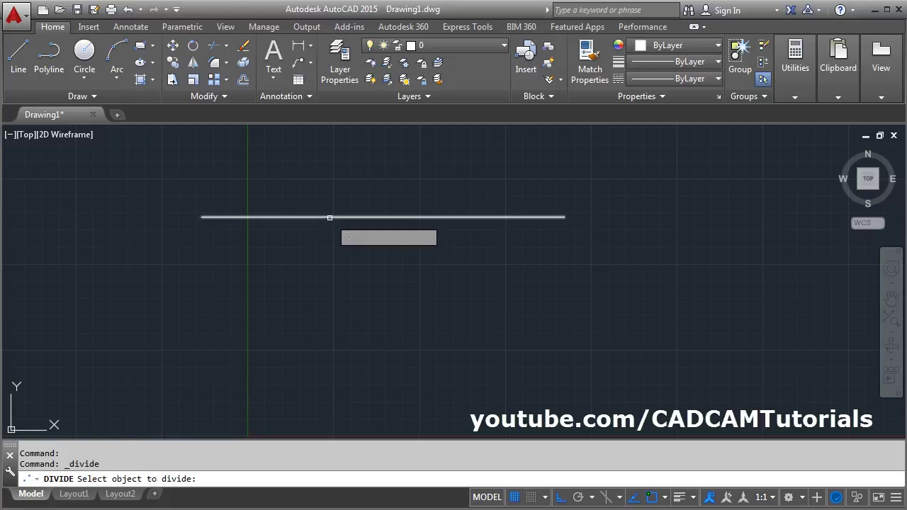
left_click(331, 217)
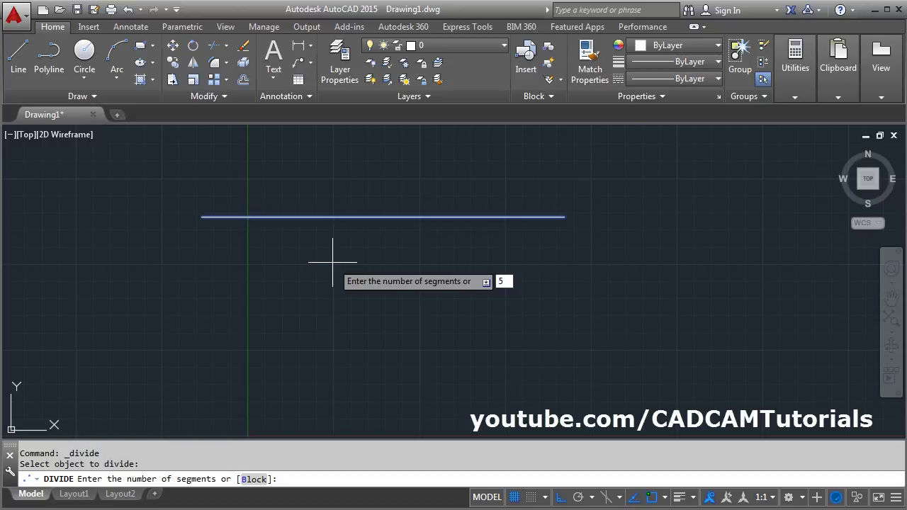
key("Return")
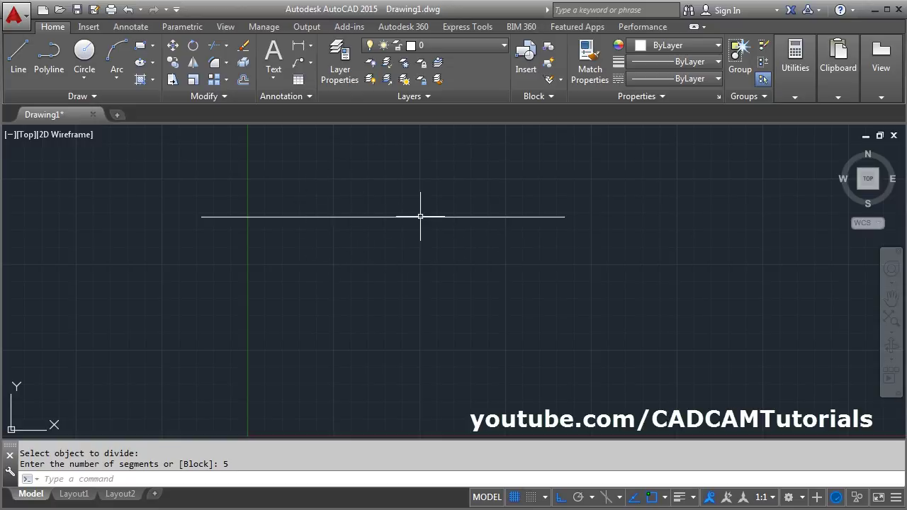
left_click(805, 99)
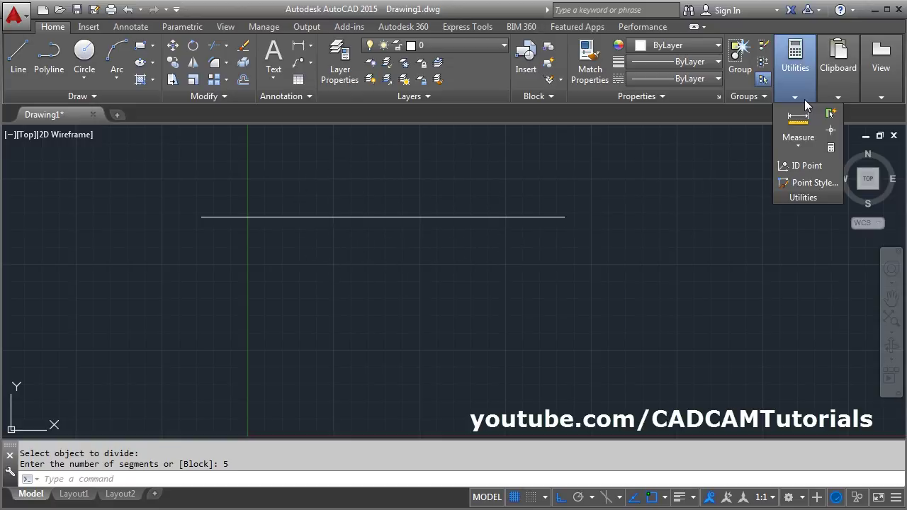
Step: Change the point style to squares so the division points become visible
left_click(808, 186)
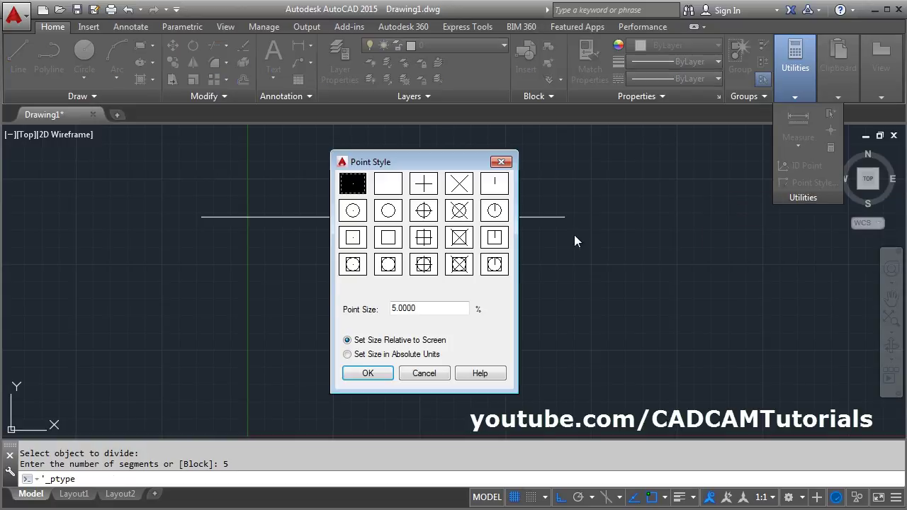
left_click(399, 244)
left_click(380, 377)
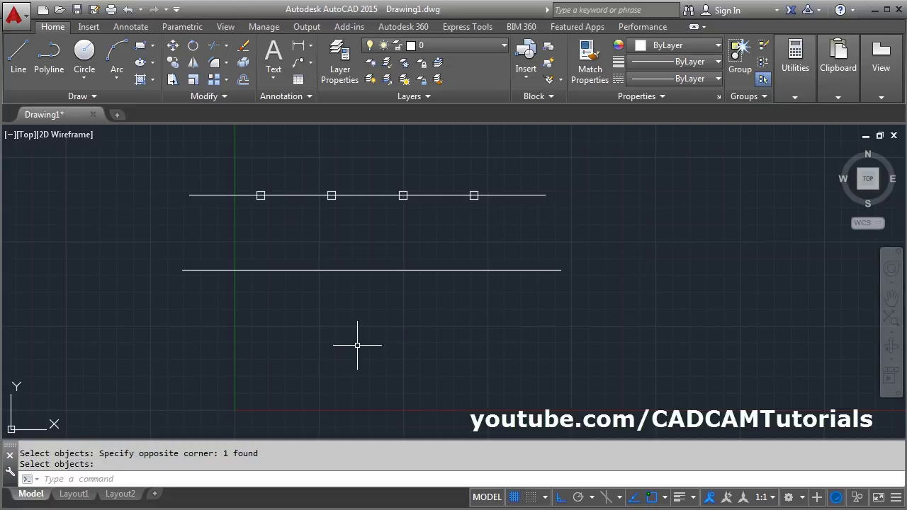
Step: Draw a small circle below the lines and a ray line from its centre
left_click(86, 56)
left_click(347, 362)
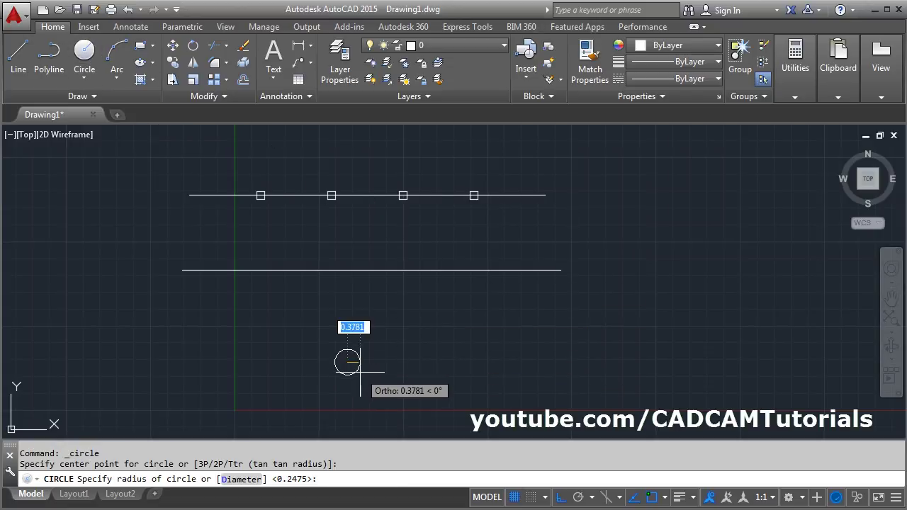
left_click(362, 360)
type("l")
key("Return")
left_click(347, 363)
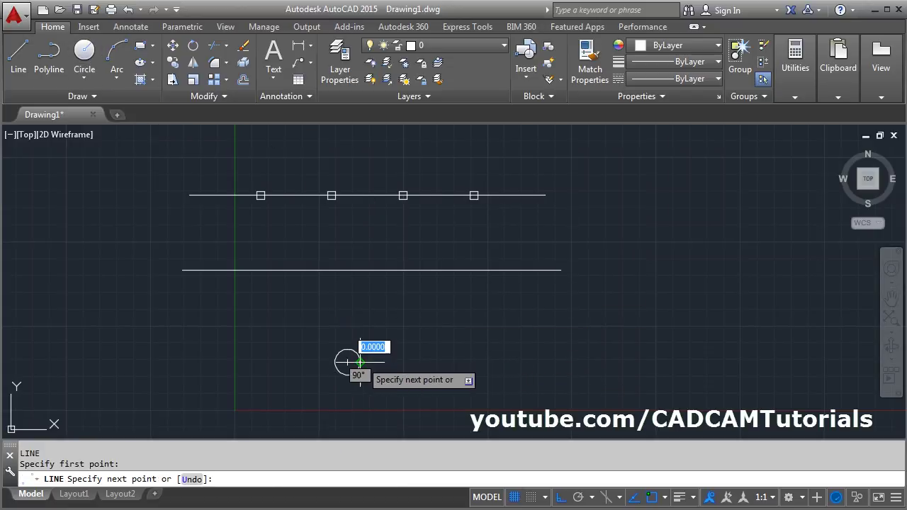
key("Escape")
scroll(365, 363, "up", 5)
Step: Polar-array the ray line around the circle's centre
type("ar")
key("Return")
left_click(367, 360)
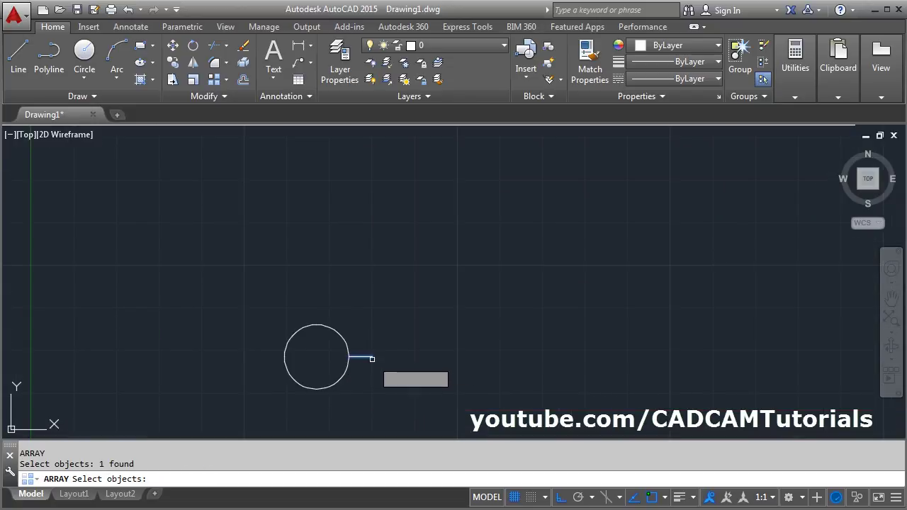
key("Return")
left_click(414, 427)
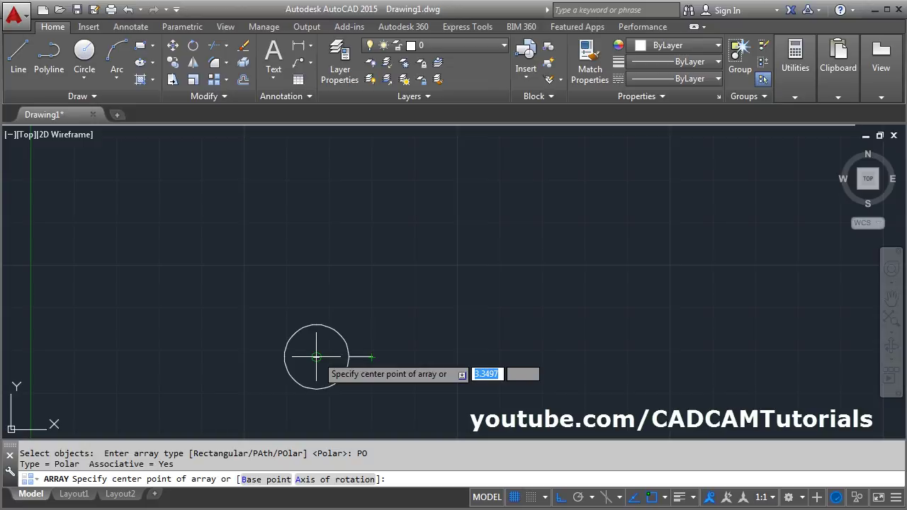
left_click(316, 356)
key("Escape")
Step: Rotate the bulb symbol 90 degrees about the circle's centre
type("ro")
key("Return")
left_click(407, 283)
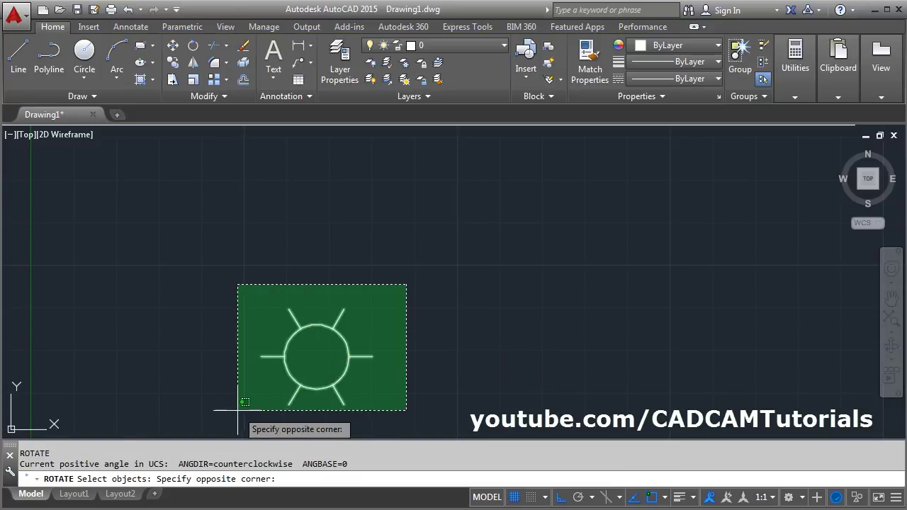
left_click(213, 435)
key("Return")
left_click(316, 357)
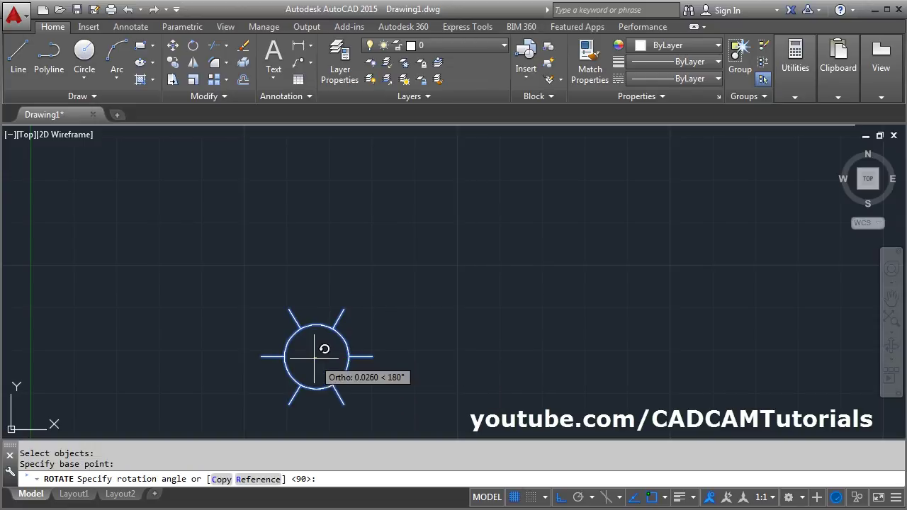
type("90")
key("Return")
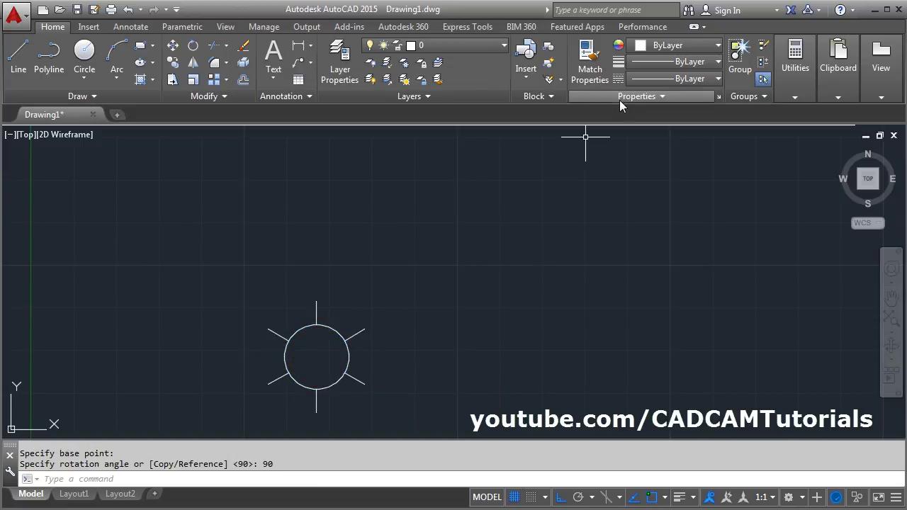
Step: Start a new block named bulb with its base point at the circle's centre
left_click(548, 50)
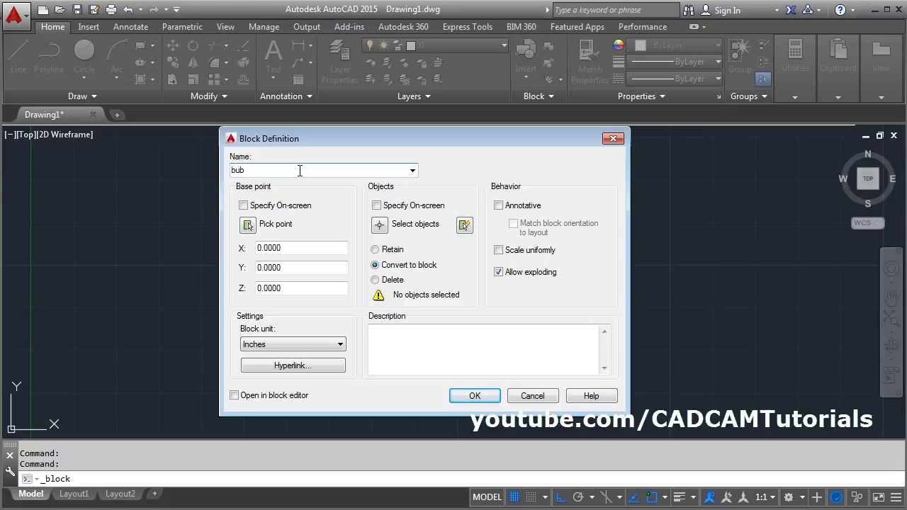
left_click(248, 226)
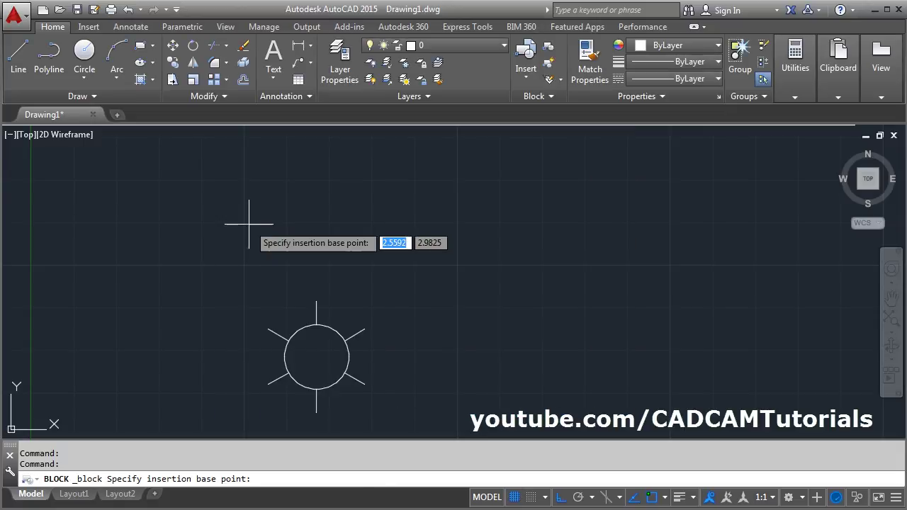
left_click(316, 358)
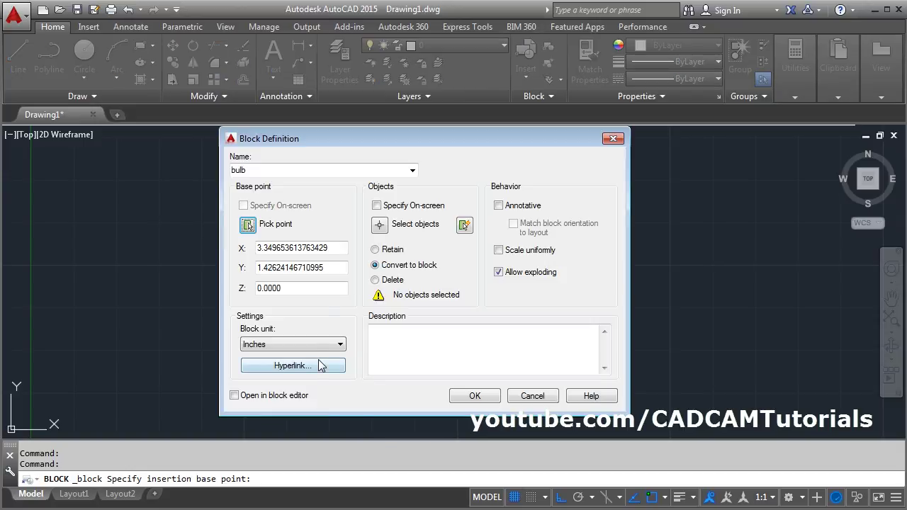
Step: Select the circle and its rays and create the bulb block
left_click(380, 226)
left_click(383, 244)
left_click(339, 298)
left_click(353, 386)
left_click(297, 394)
key("Return")
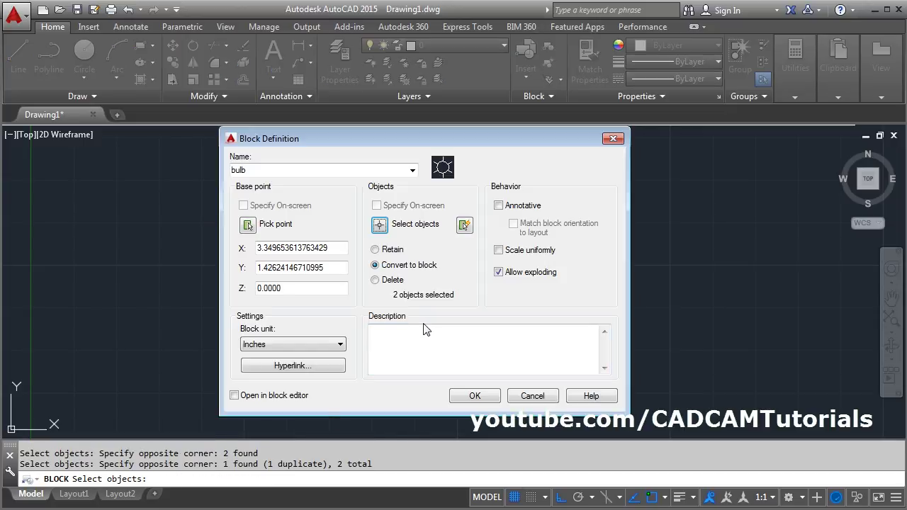
left_click(475, 397)
scroll(476, 385, "down", 3)
scroll(397, 304, "down", 3)
middle_click_drag(460, 283, 431, 312)
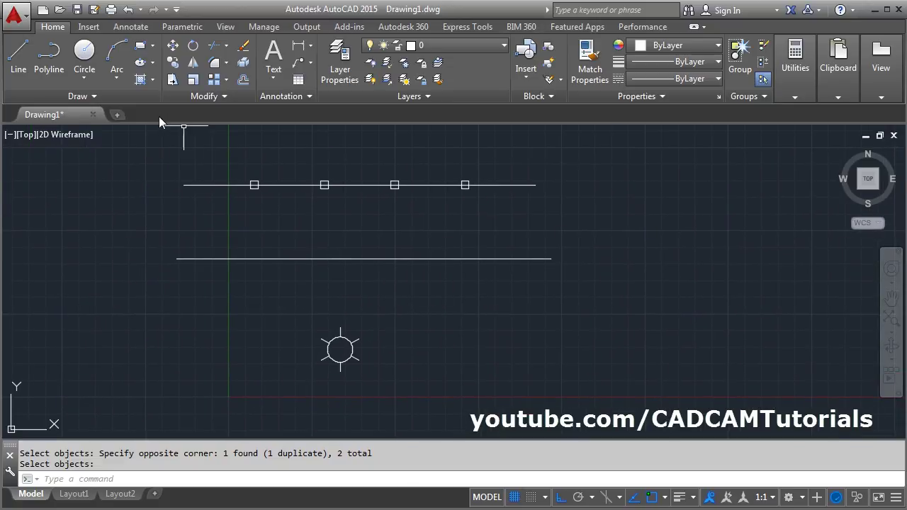
Step: Divide the lower line into 7 segments marked with aligned bulb blocks
left_click(92, 97)
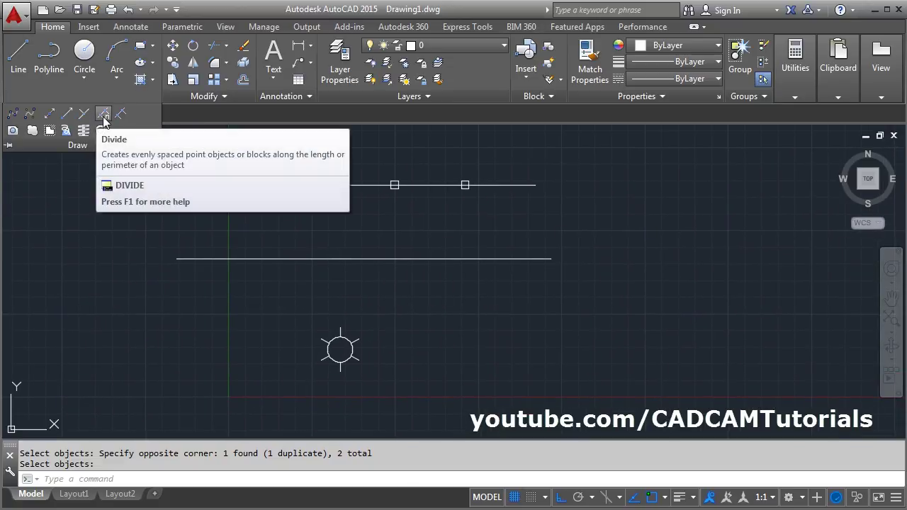
left_click(103, 121)
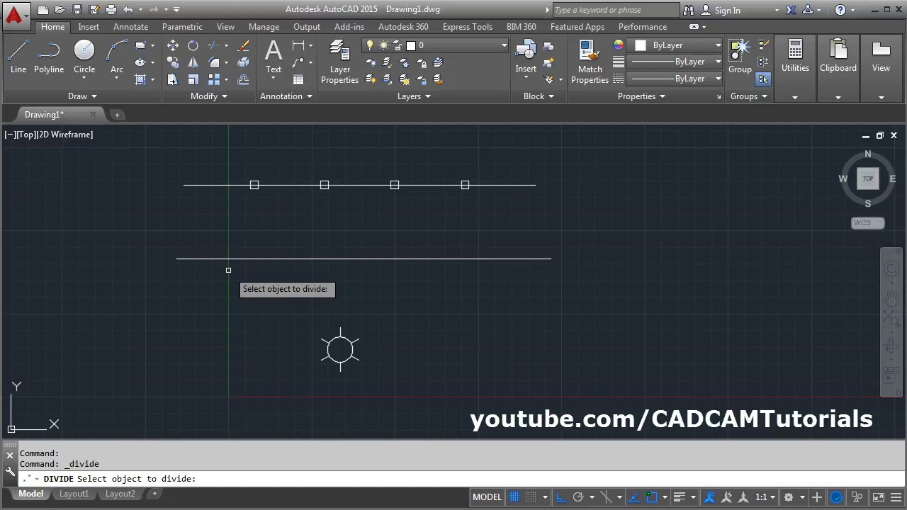
left_click(276, 260)
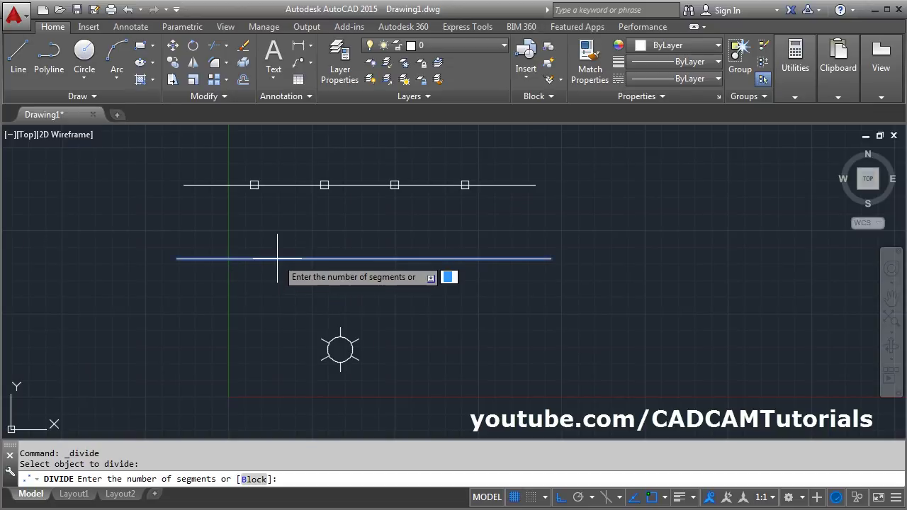
left_click(254, 480)
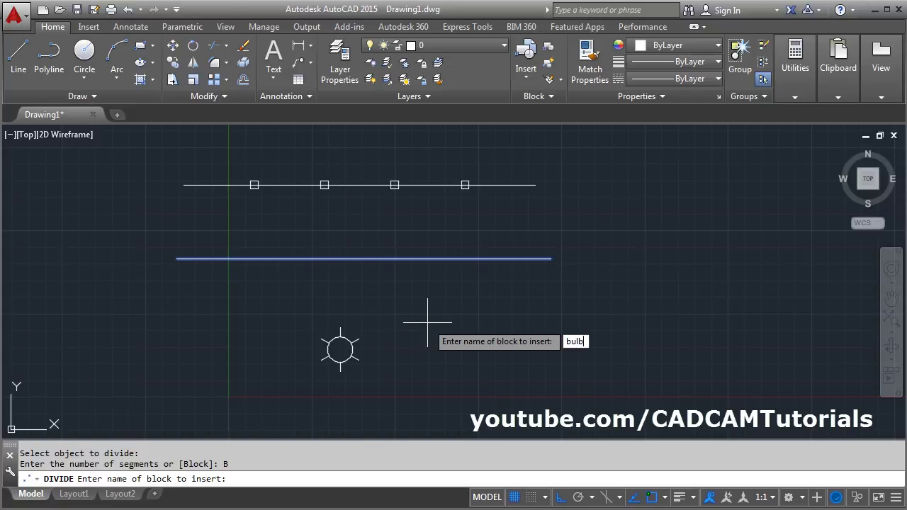
type("bulb")
key("Return")
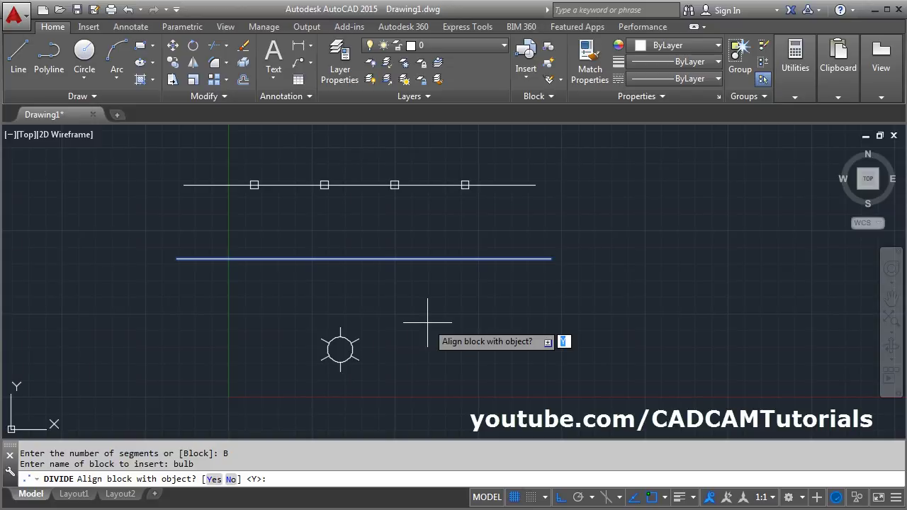
key("Return")
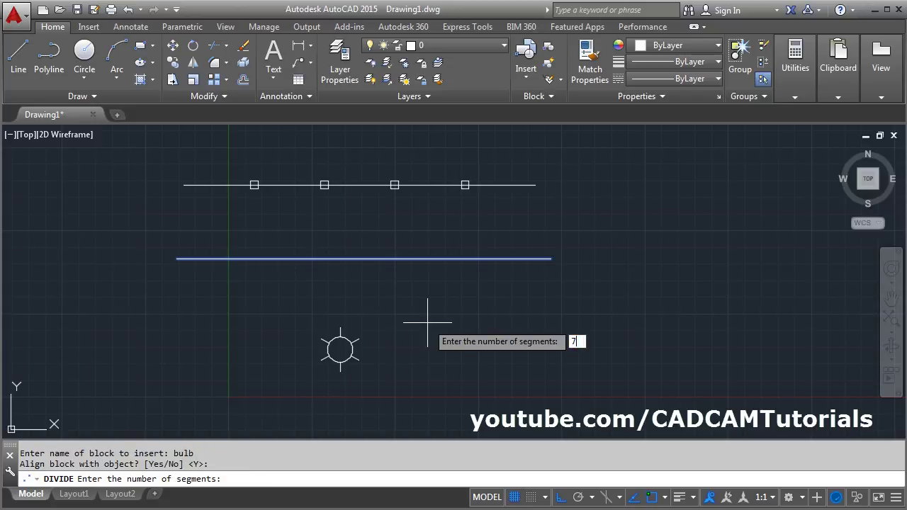
key("Return")
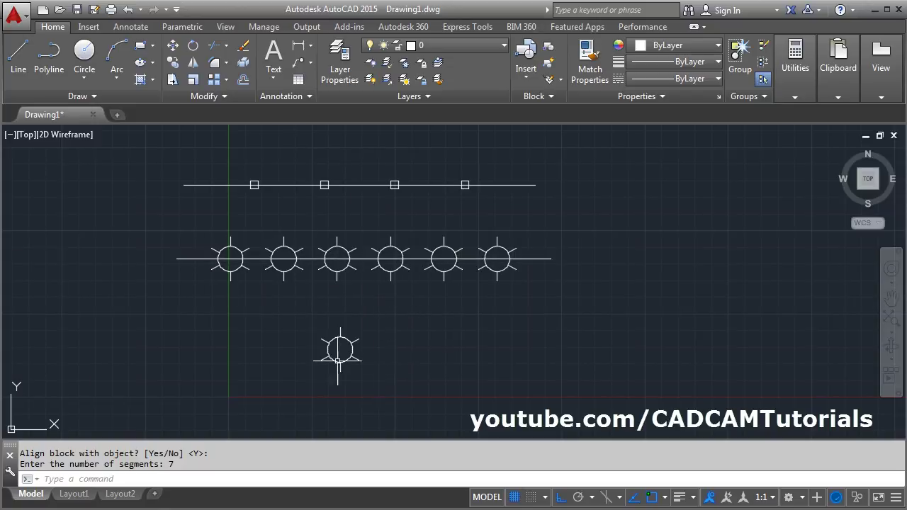
middle_click_drag(388, 310, 301, 305)
left_click(78, 95)
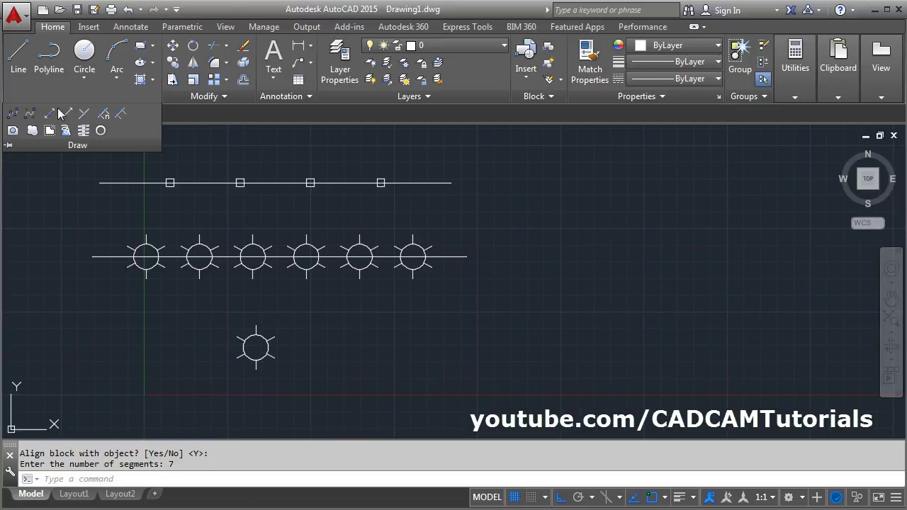
Step: Draw a wavy fit-point spline through four points with Ortho off
left_click(13, 113)
left_click(484, 360)
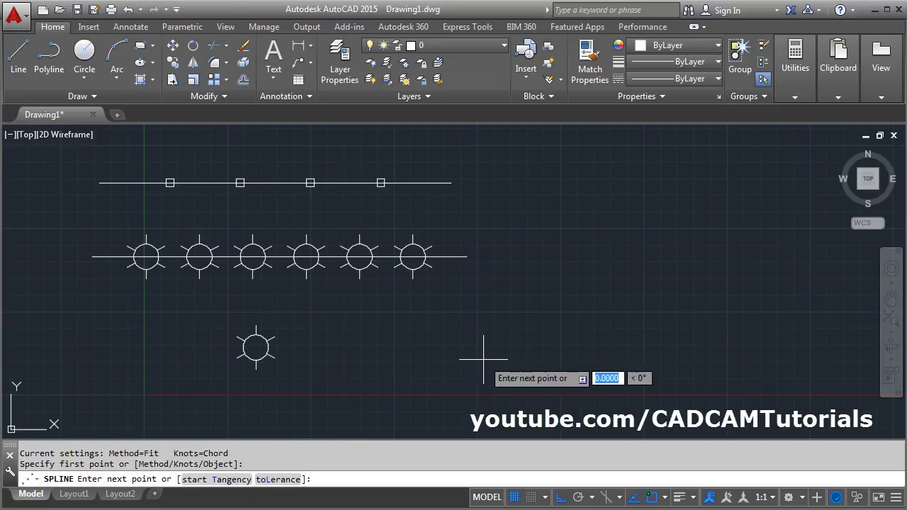
key("F8")
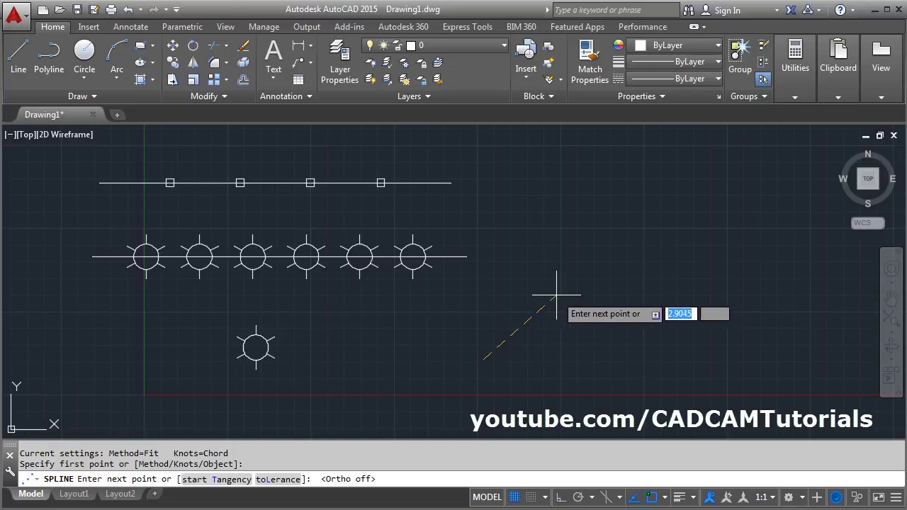
left_click(560, 303)
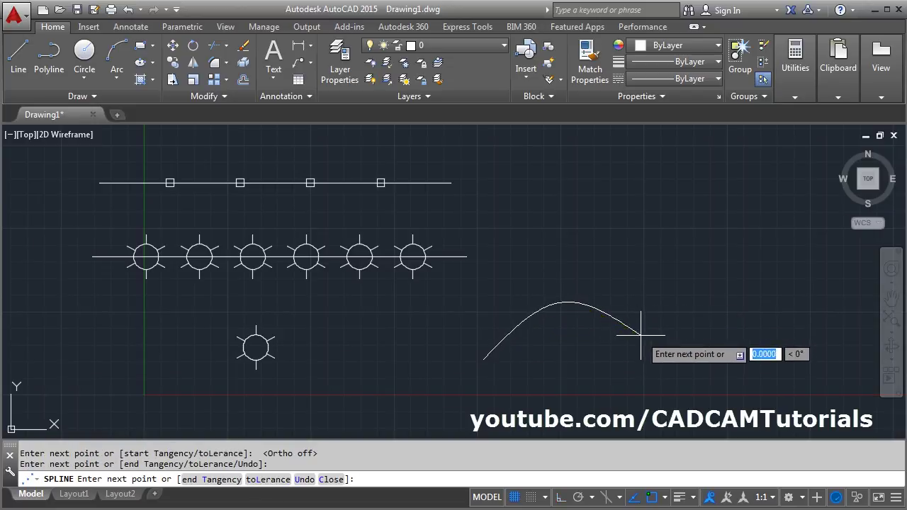
left_click(750, 265)
left_click(852, 309)
key("Return")
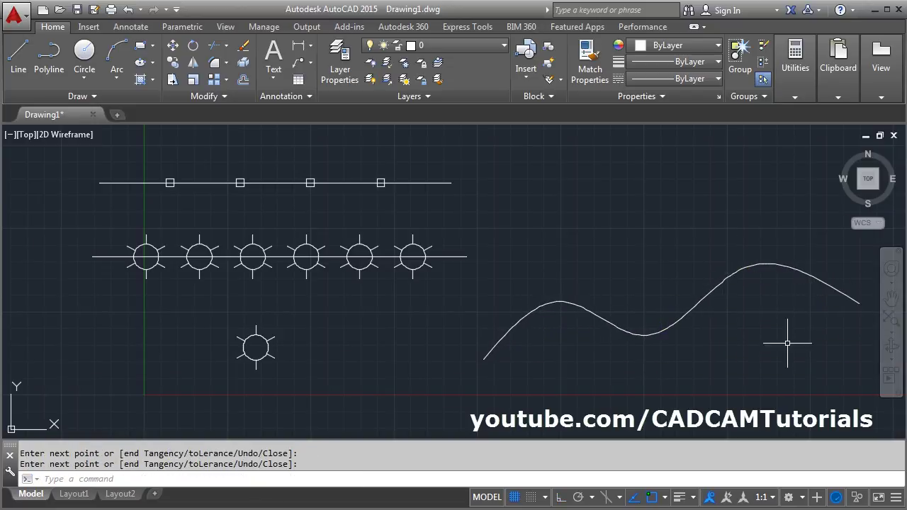
middle_click_drag(756, 342, 674, 346)
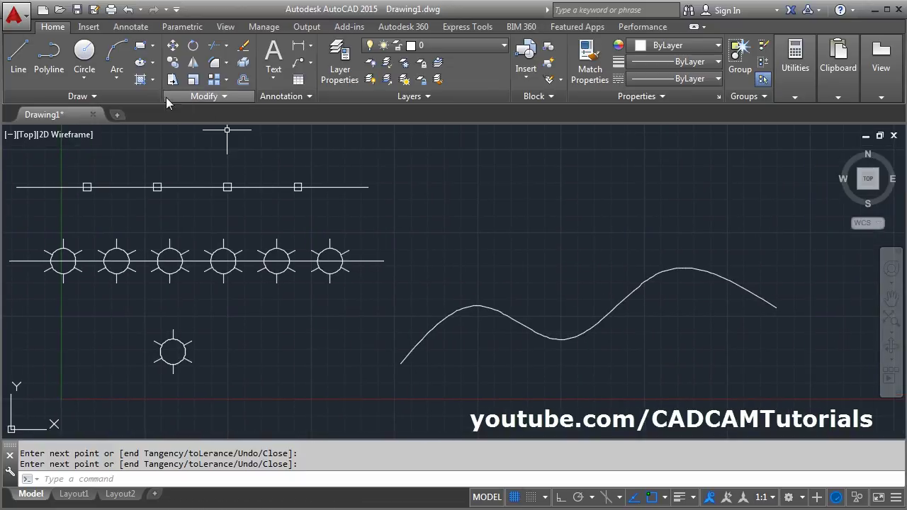
Step: Divide the spline into 5 segments with unaligned bulb blocks
left_click(83, 97)
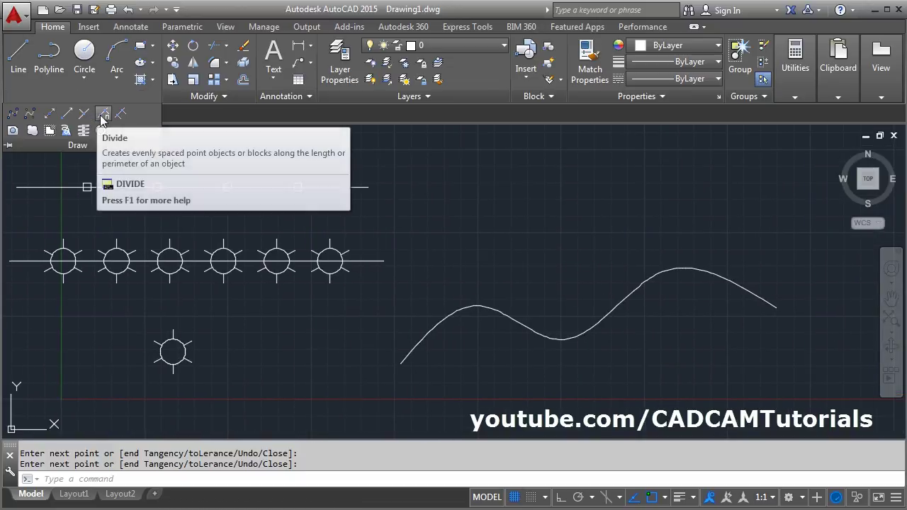
left_click(104, 114)
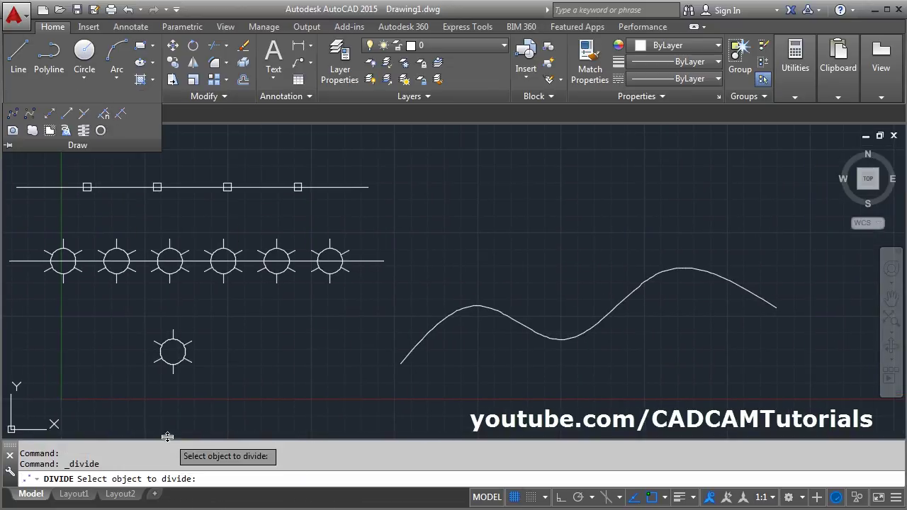
left_click(181, 360)
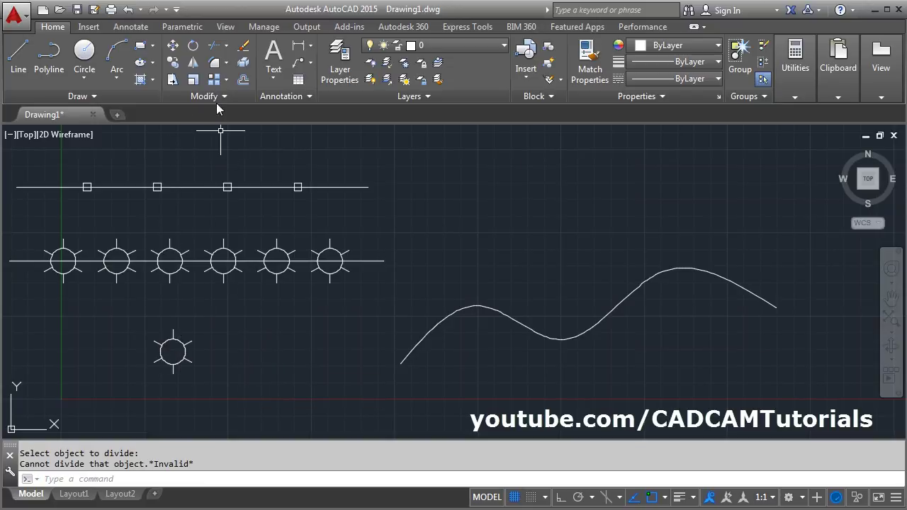
left_click(84, 97)
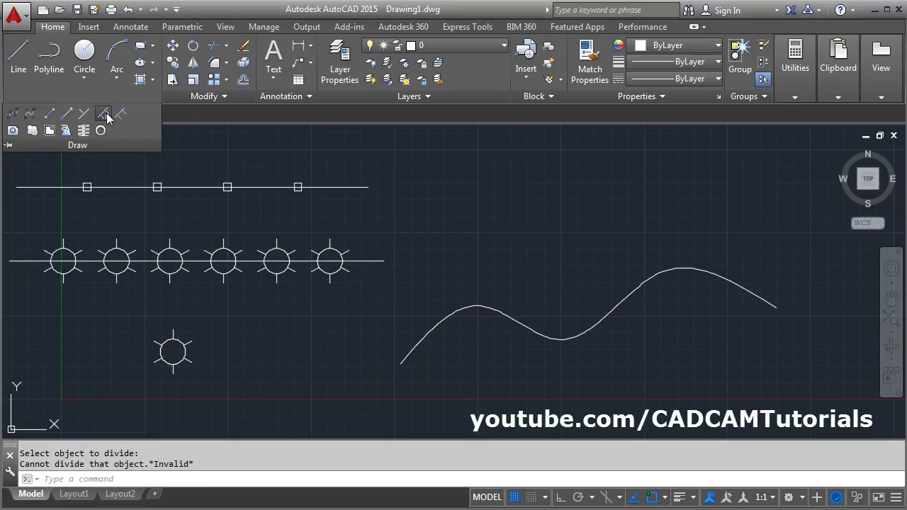
left_click(106, 115)
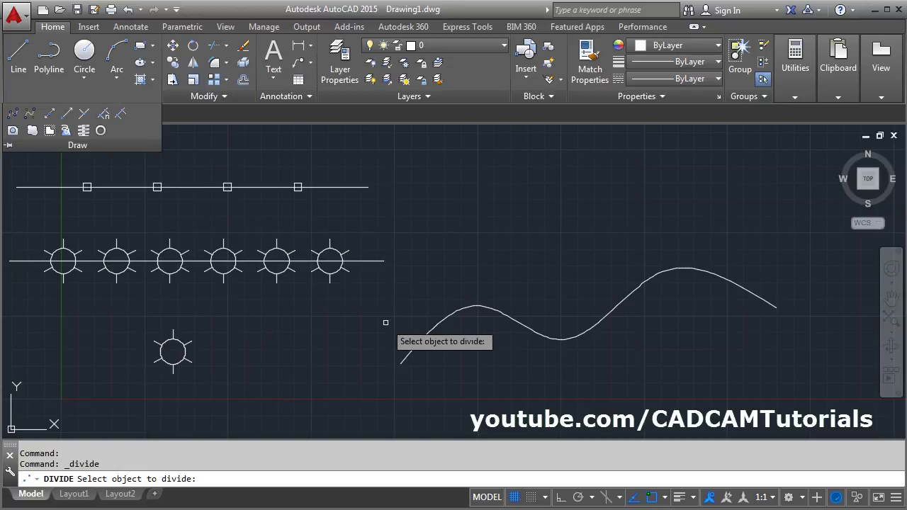
left_click(428, 333)
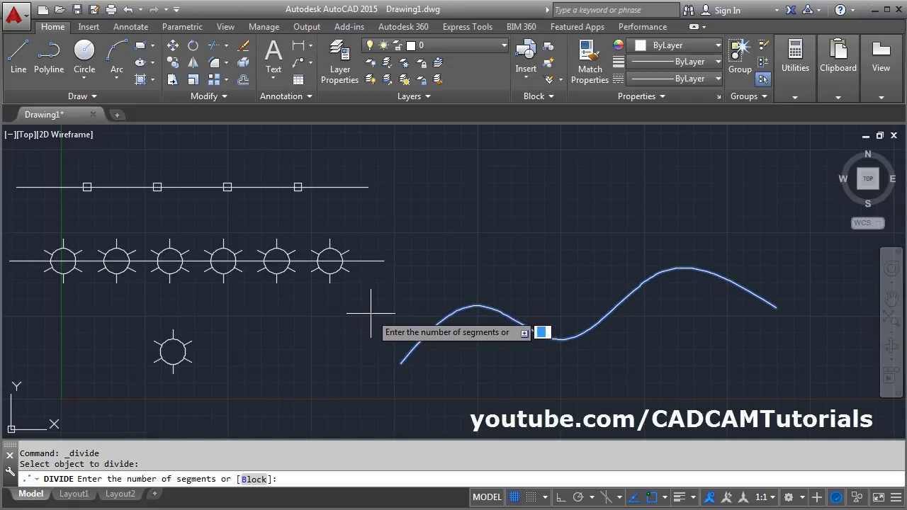
left_click(252, 481)
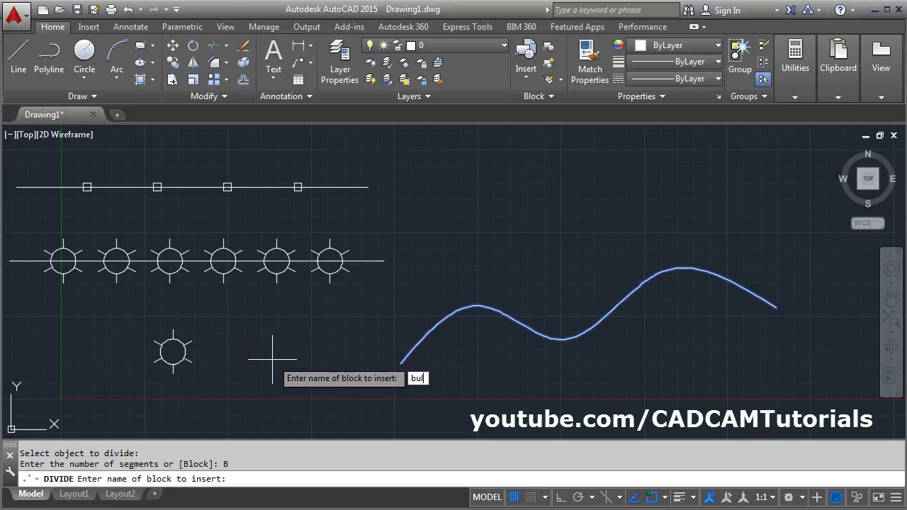
key("Return")
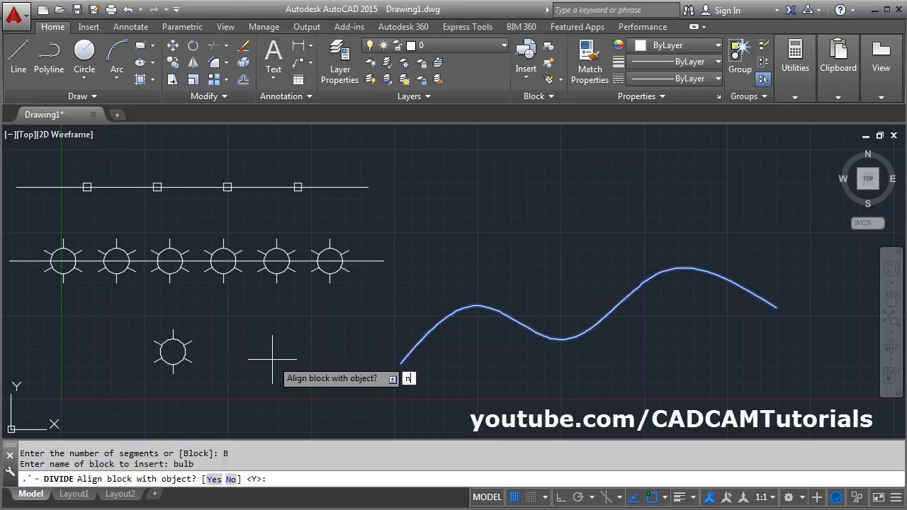
type("n")
key("Return")
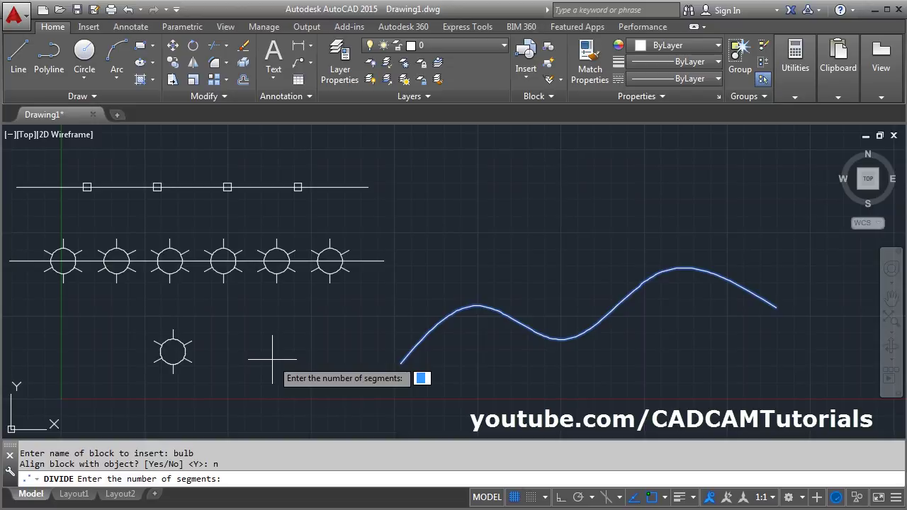
key("Return")
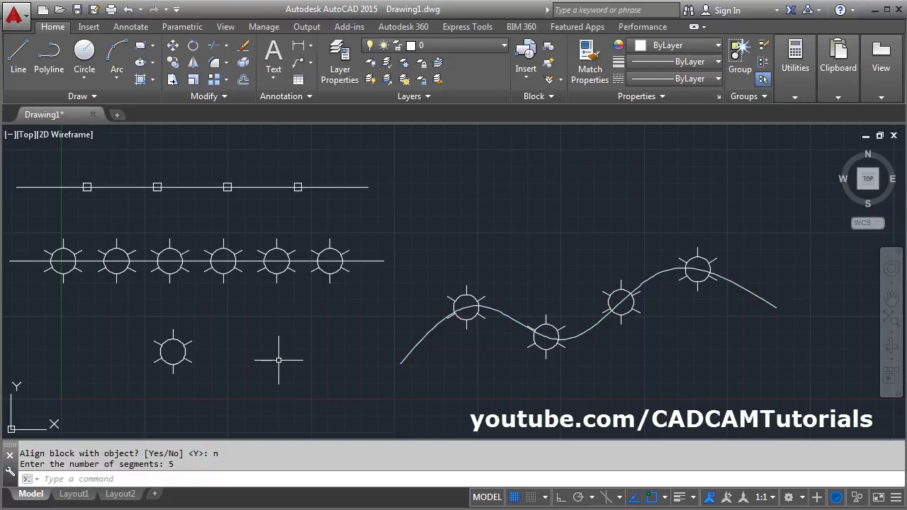
Step: Copy the wavy spline straight up above the original with Ortho on
middle_click_drag(635, 328, 610, 356)
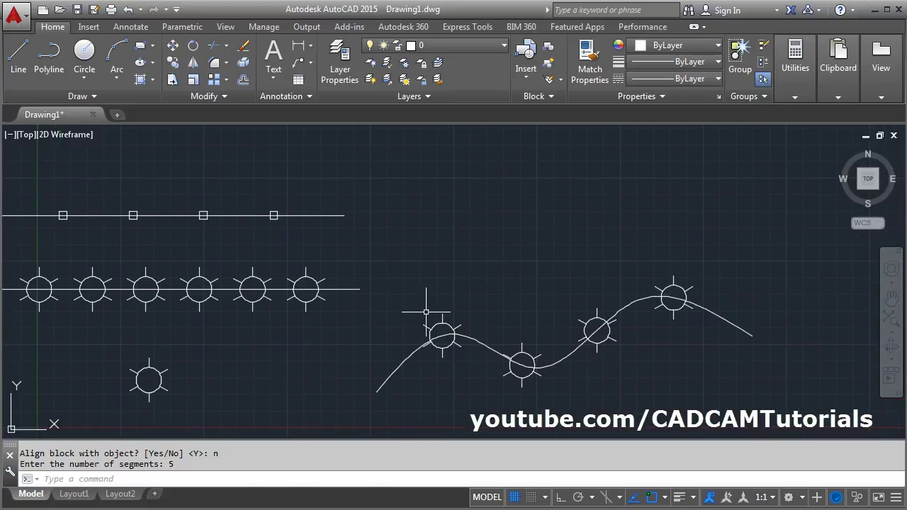
type("co")
key("Return")
left_click(491, 346)
key("Return")
left_click(533, 331)
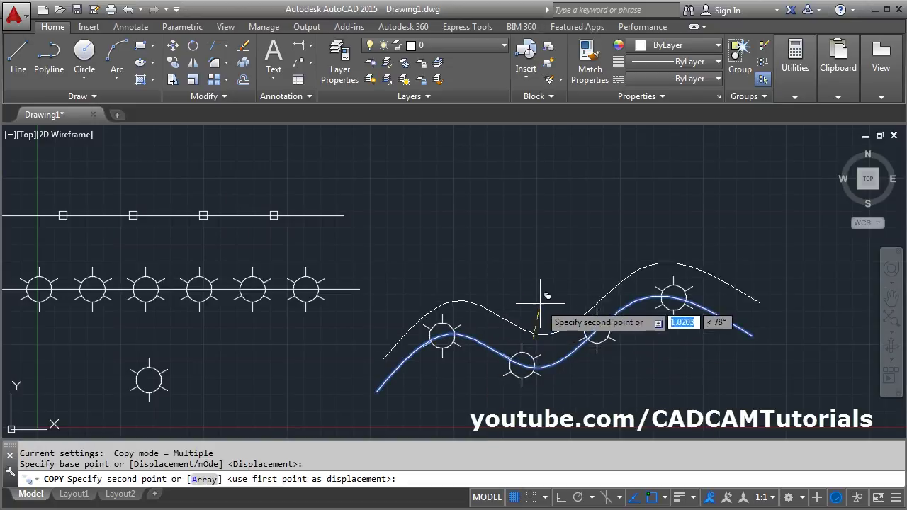
key("F8")
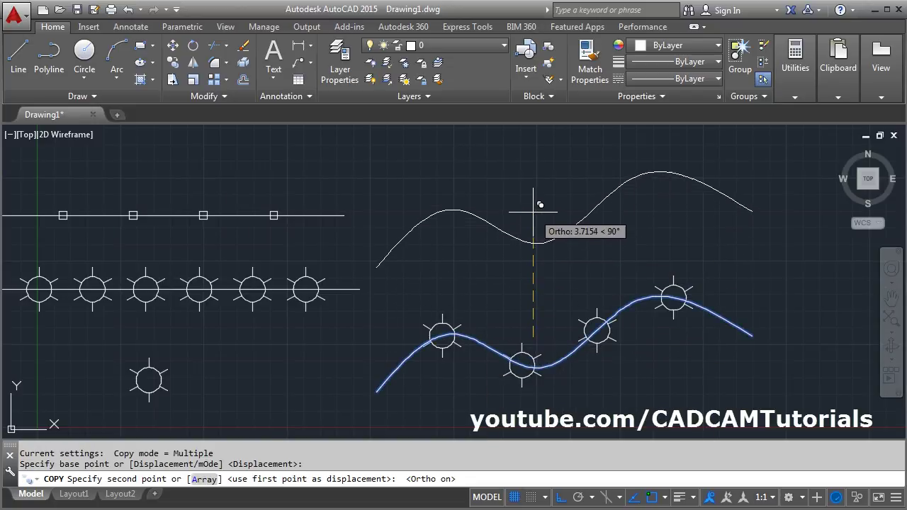
left_click(537, 207)
key("Escape")
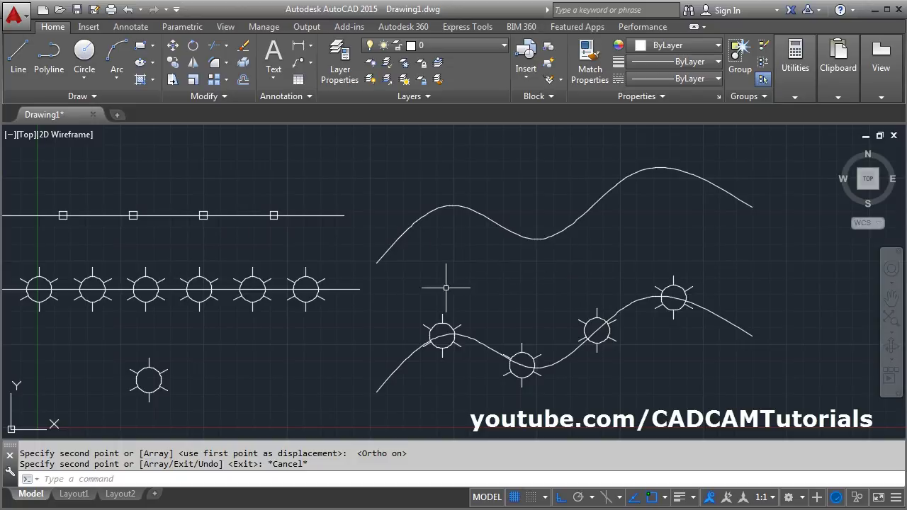
Step: Divide the copied spline into 5 segments with curve-aligned bulb blocks
left_click(85, 96)
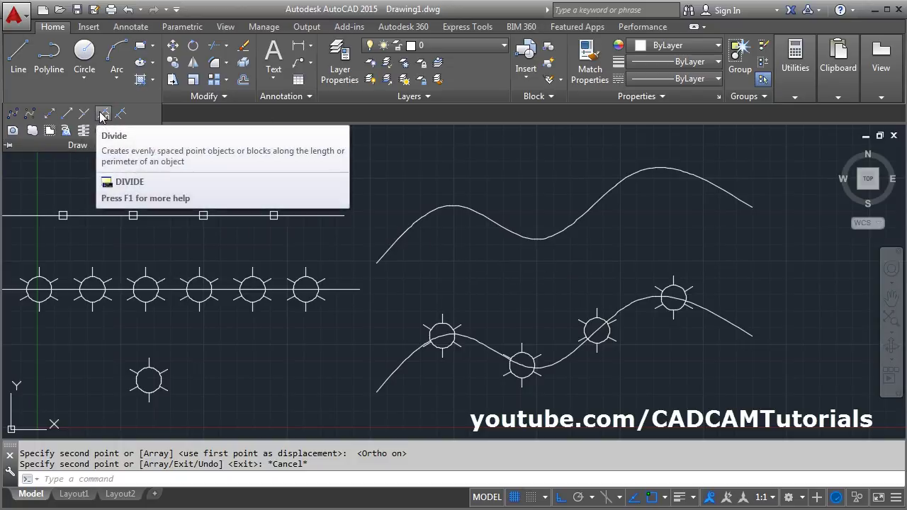
left_click(100, 116)
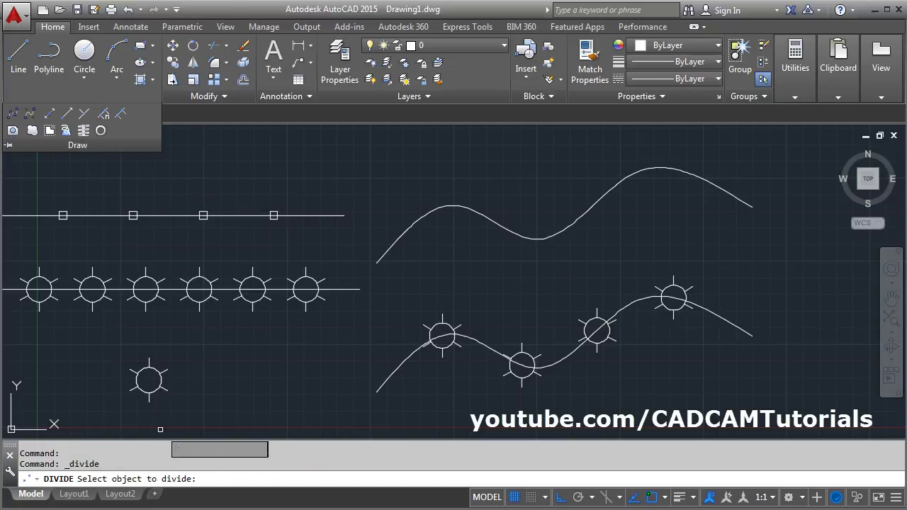
left_click(422, 222)
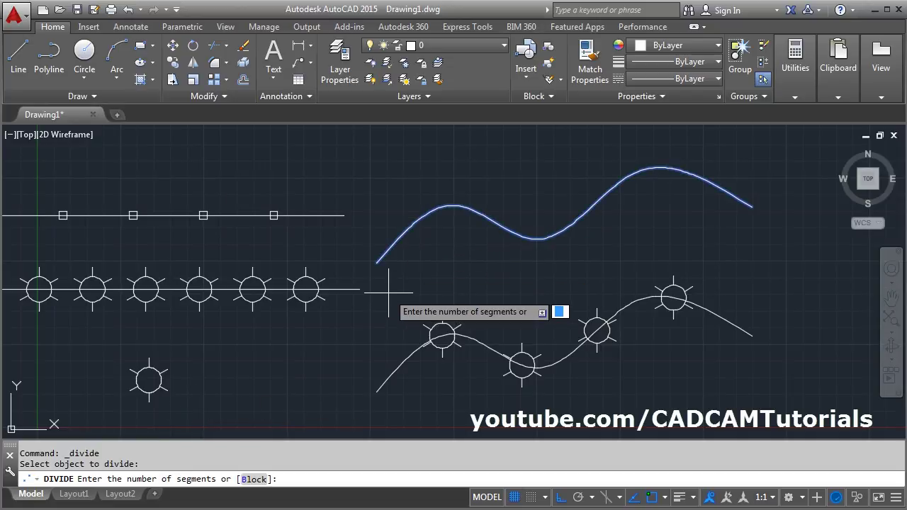
left_click(251, 479)
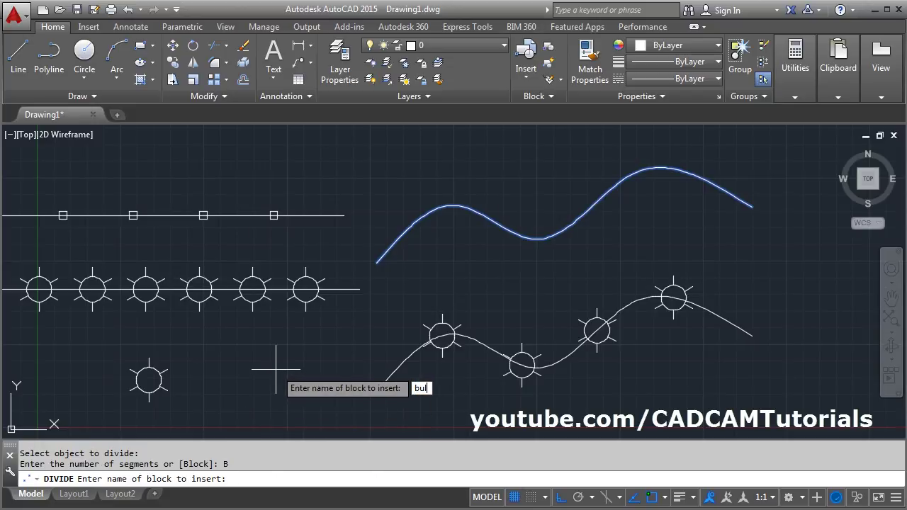
type("bulb")
key("Return")
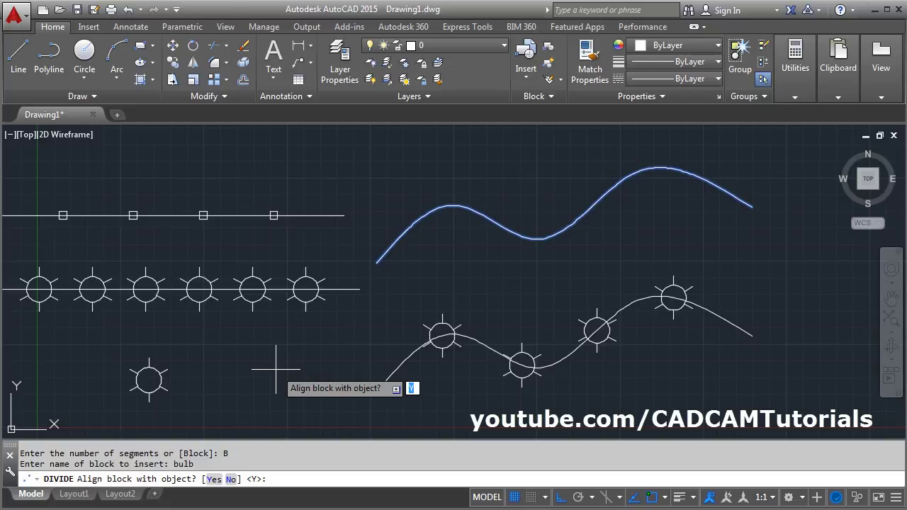
key("Return")
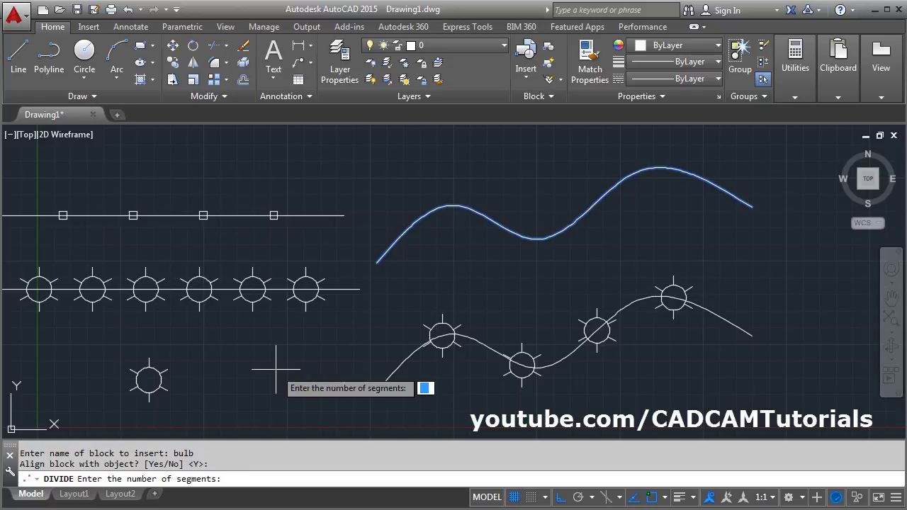
key("Return")
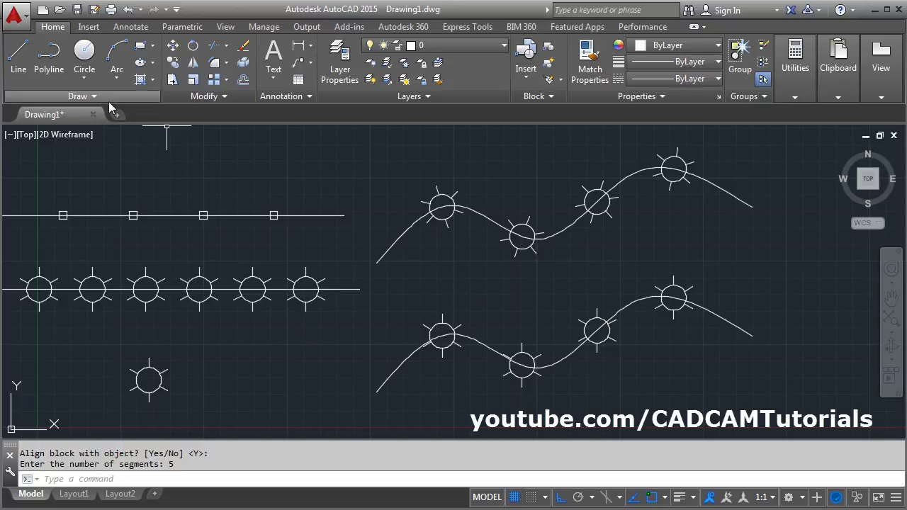
Step: Draw a three-point arc below the bulb symbol with Ortho off
scroll(346, 245, "down", 2)
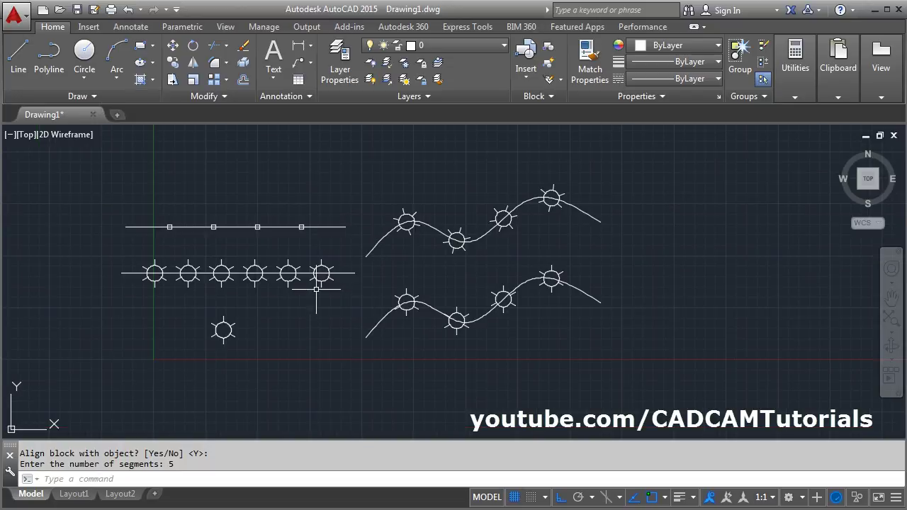
middle_click_drag(316, 289, 352, 245)
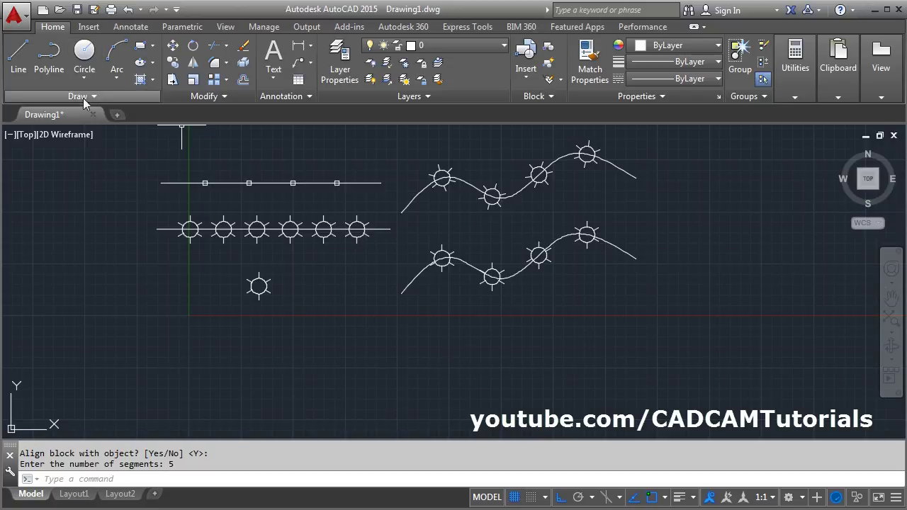
left_click(117, 57)
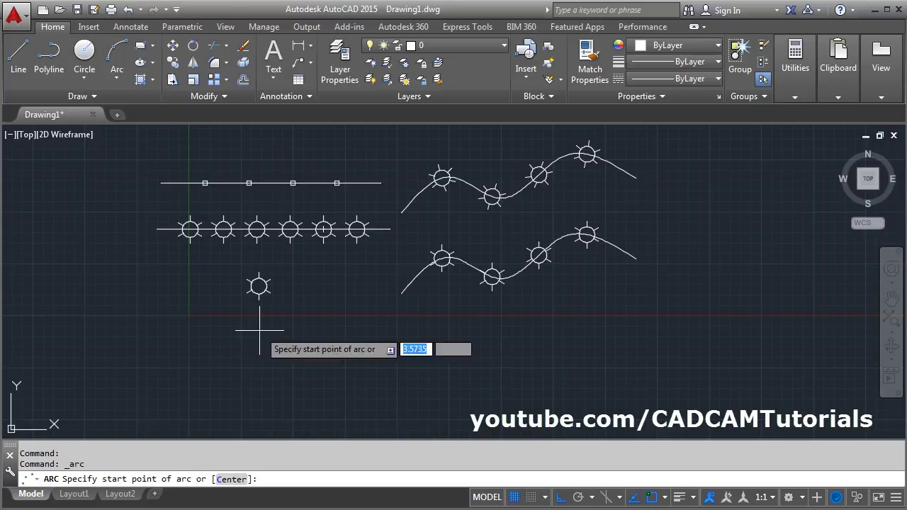
left_click(202, 379)
left_click(407, 383)
key("F8")
left_click(473, 428)
scroll(546, 334, "up", 2)
scroll(373, 303, "up", 2)
middle_click_drag(373, 304, 380, 269)
Step: Divide the arc into 5 equal parts marked by square points
left_click(91, 96)
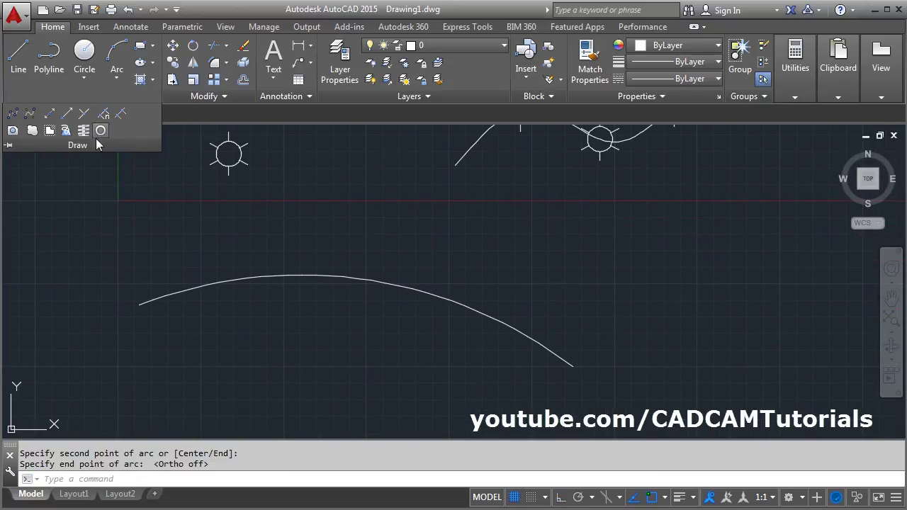
left_click(103, 117)
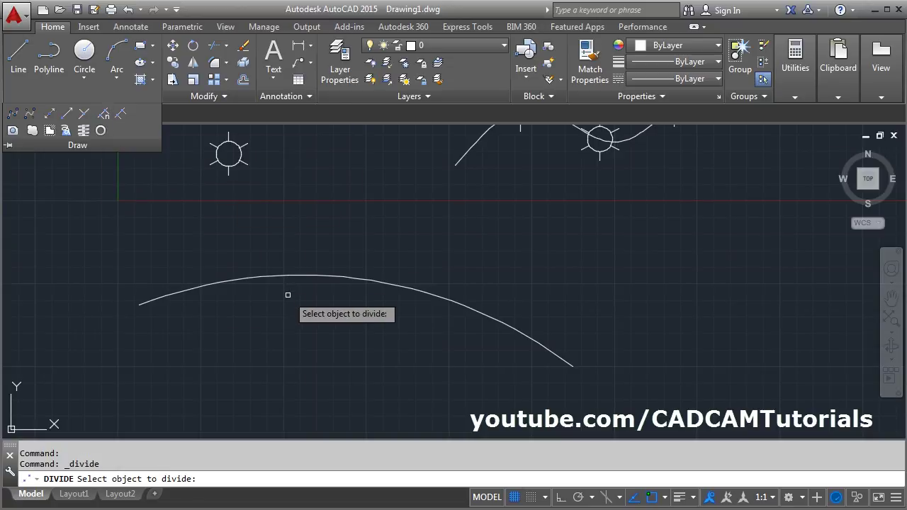
left_click(292, 276)
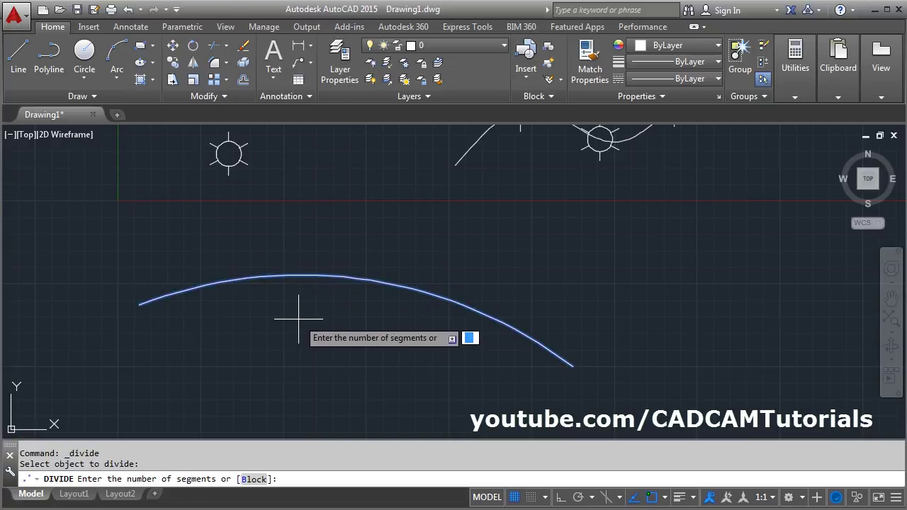
key("Return")
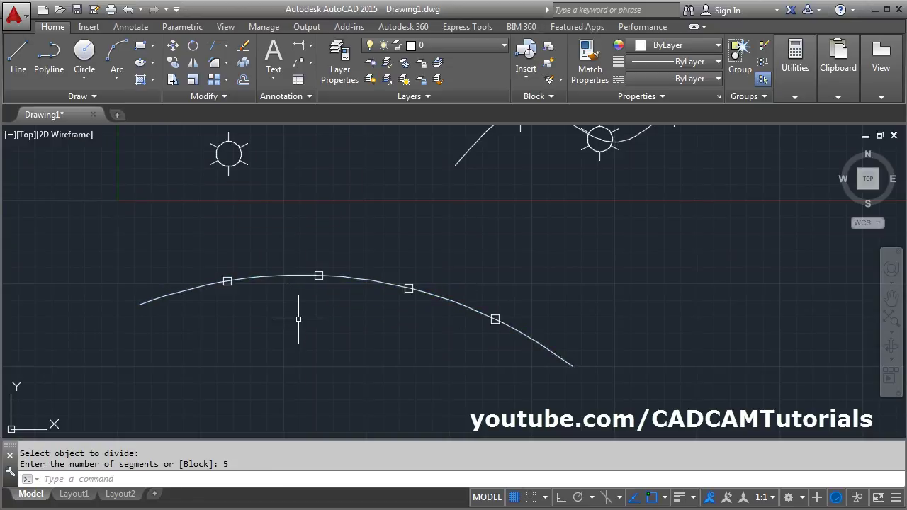
scroll(391, 317, "down", 2)
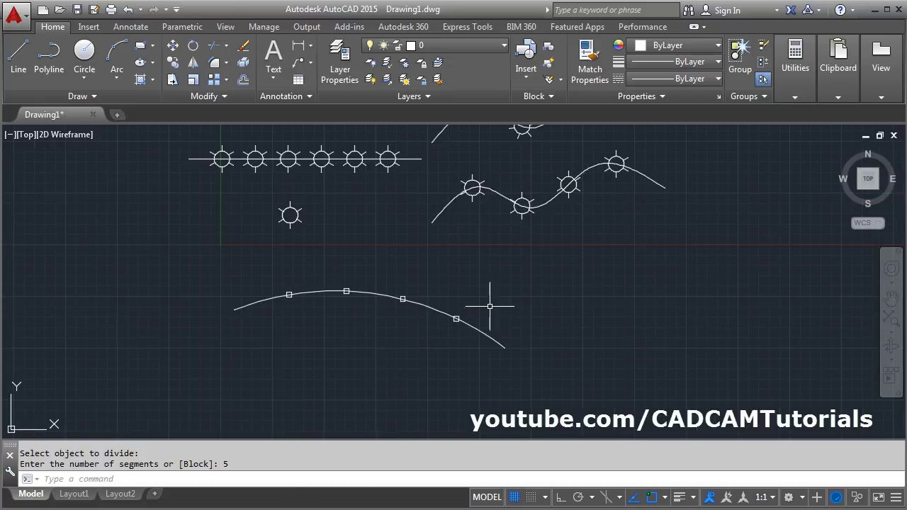
scroll(490, 307, "down", 3)
scroll(496, 312, "up", 2)
scroll(385, 304, "up", 2)
middle_click_drag(462, 295, 434, 326)
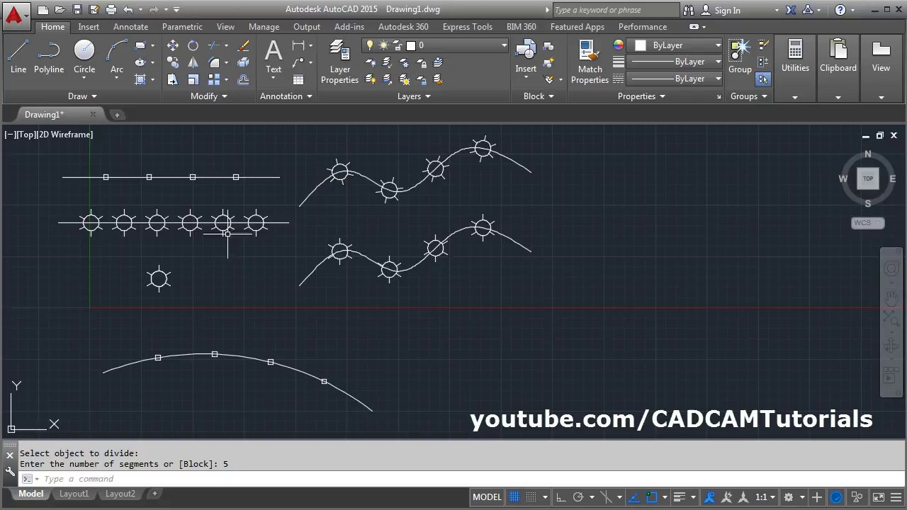
left_click(86, 97)
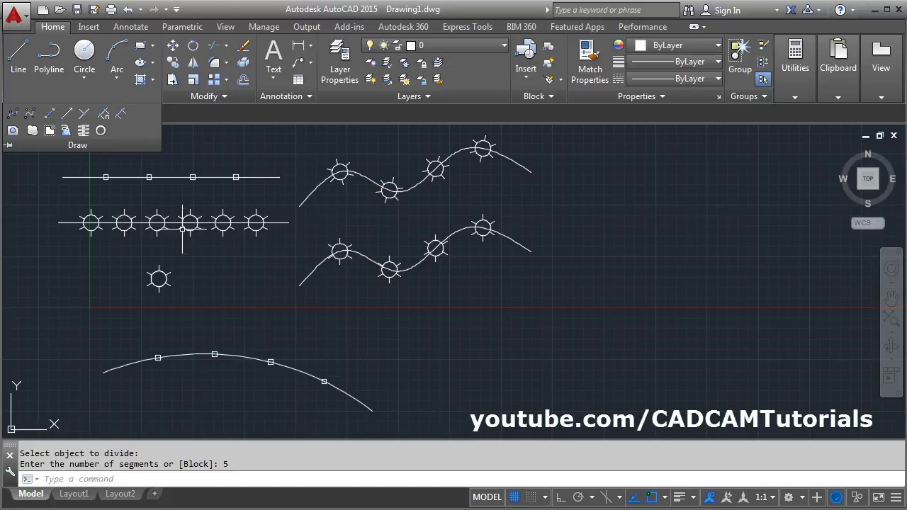
middle_click_drag(425, 253, 354, 246)
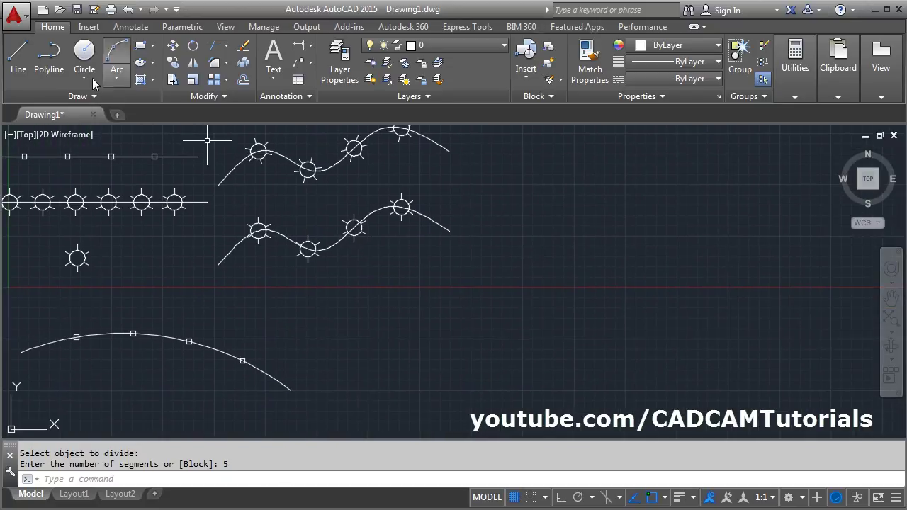
Step: Draw a new horizontal line with Ortho on
left_click(18, 54)
left_click(408, 292)
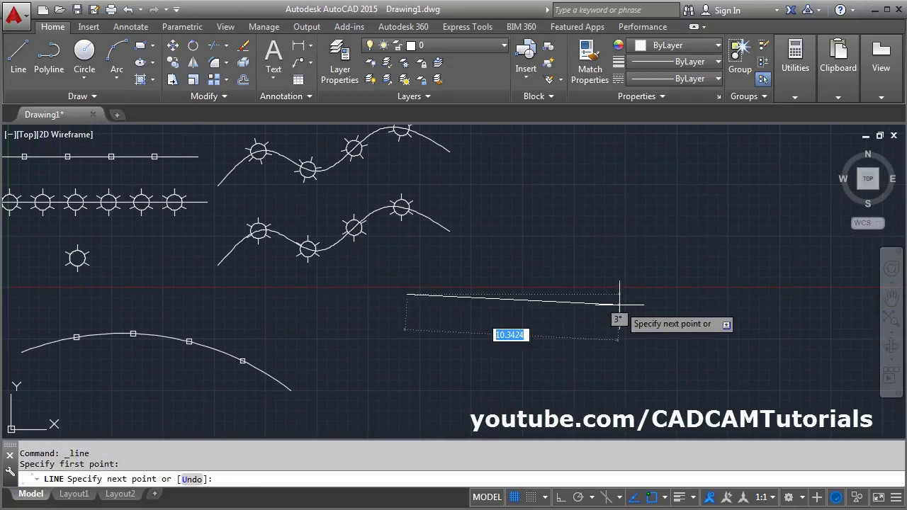
key("F8")
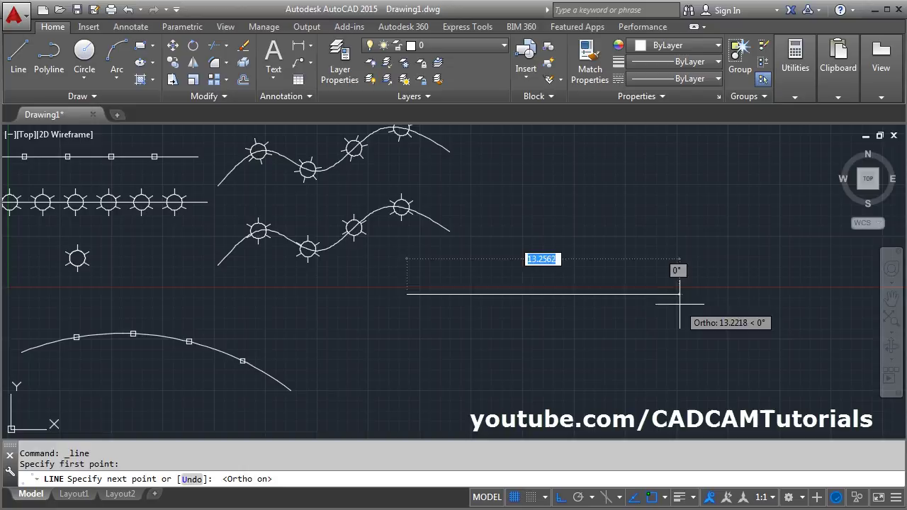
left_click(675, 297)
scroll(664, 286, "up", 3)
middle_click_drag(665, 286, 663, 308)
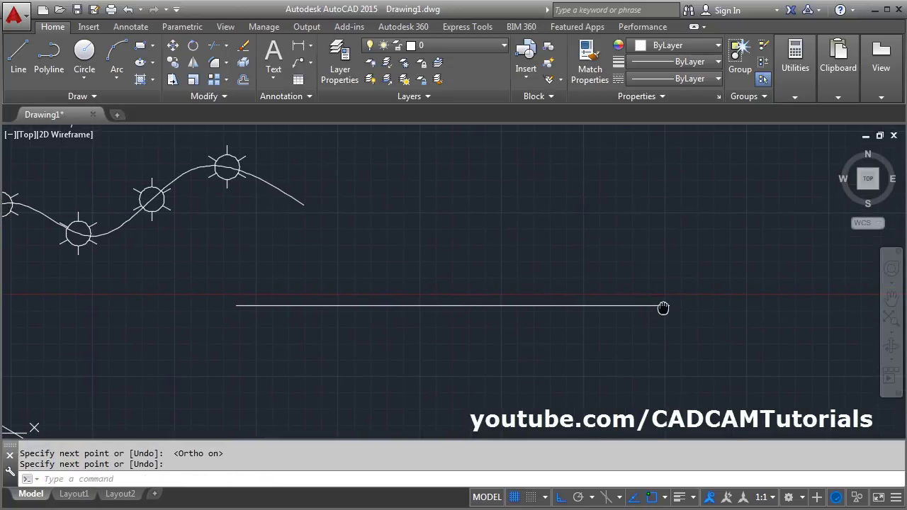
Step: Measure the new line at 3-unit intervals, placing square points along it
left_click(109, 92)
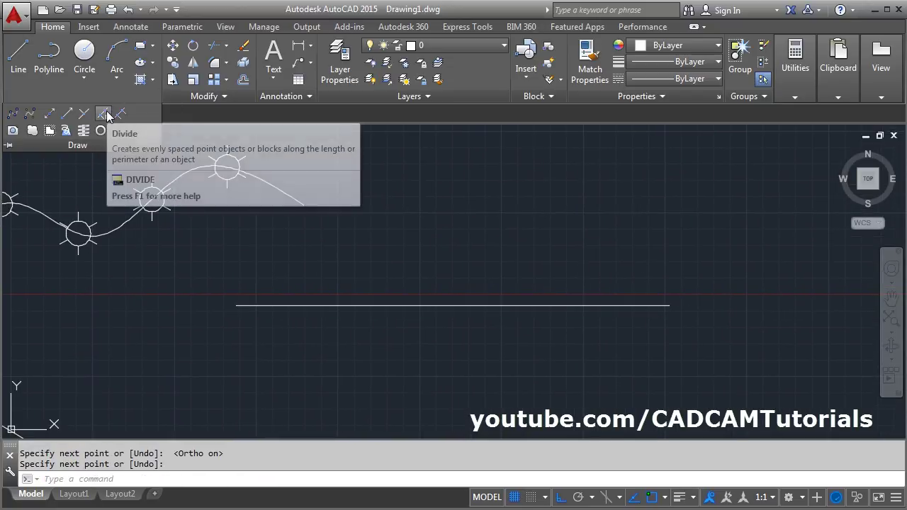
left_click(120, 114)
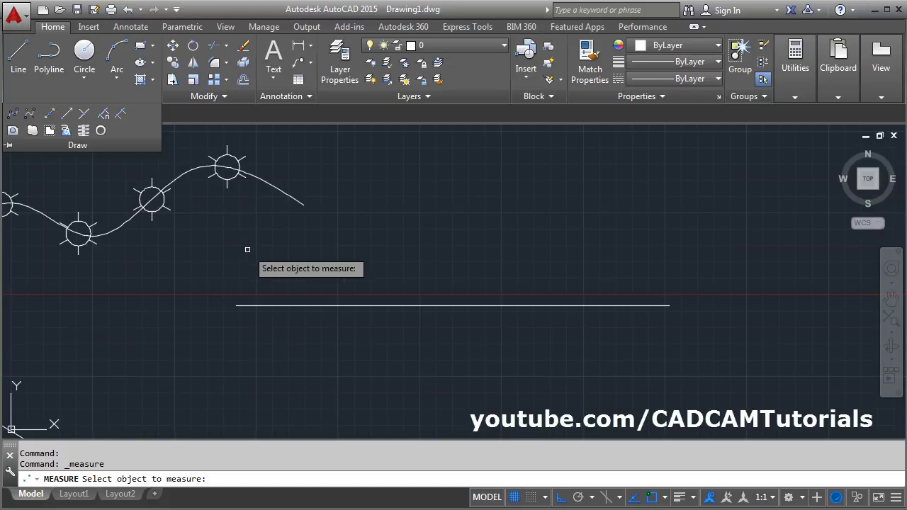
left_click(321, 307)
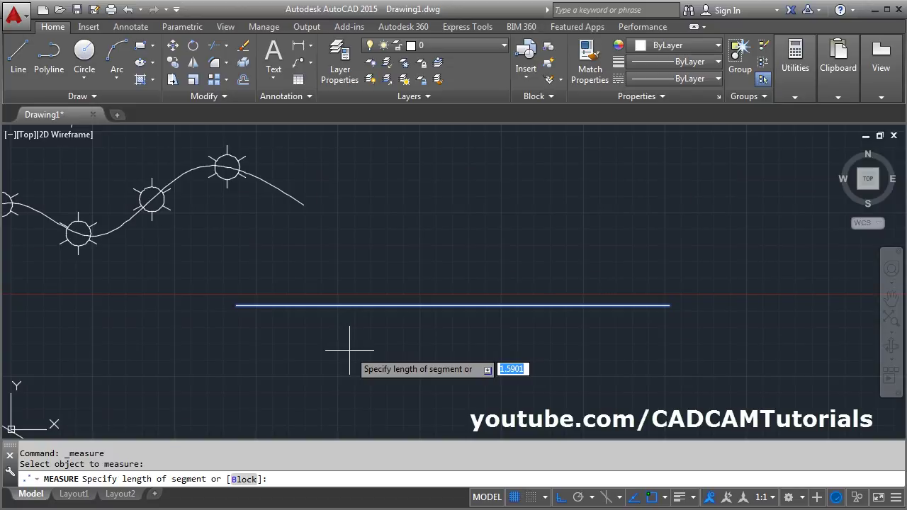
type("3")
key("Return")
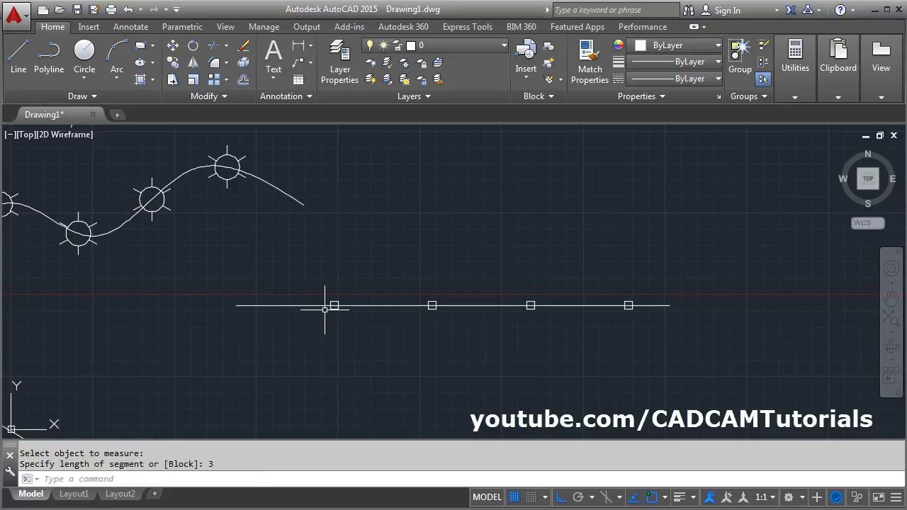
scroll(425, 300, "down", 2)
scroll(379, 300, "up", 2)
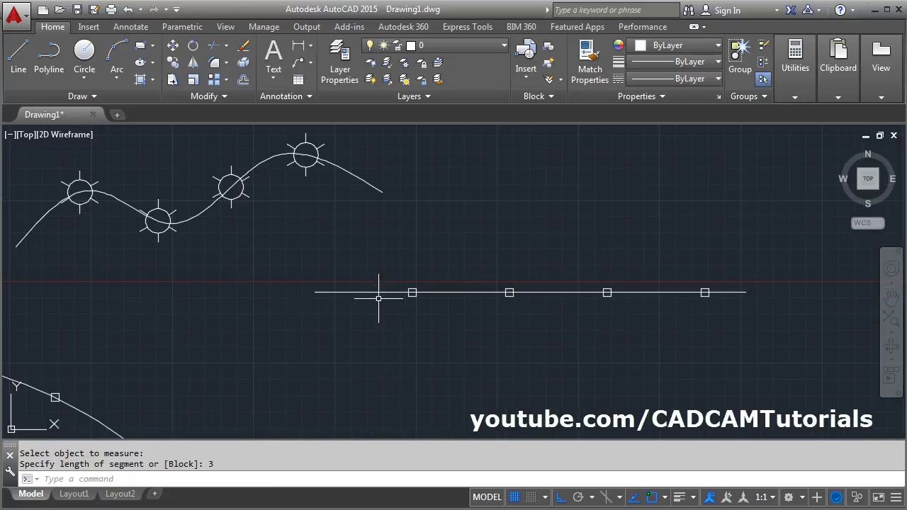
scroll(546, 320, "down", 2)
middle_click_drag(513, 328, 562, 341)
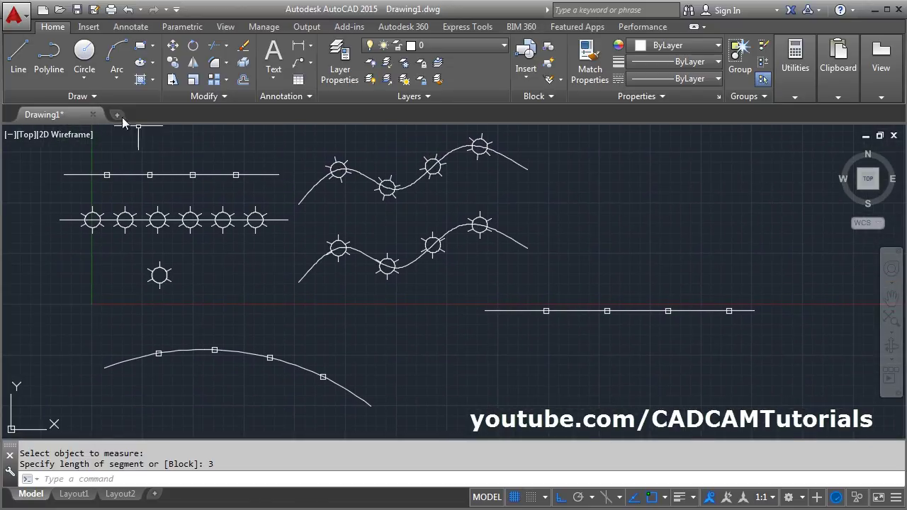
middle_click_drag(405, 305, 361, 280)
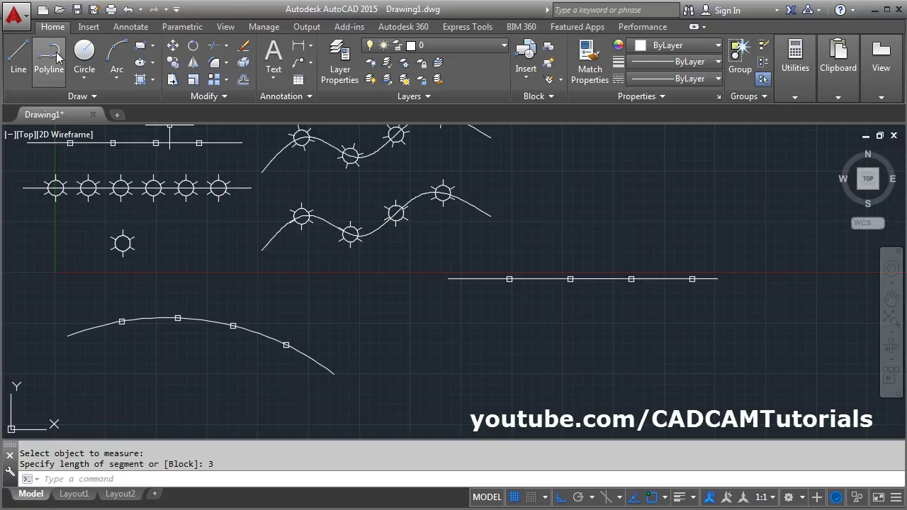
Step: Draw a 3-point arc below the line, with ortho turned off
left_click(117, 56)
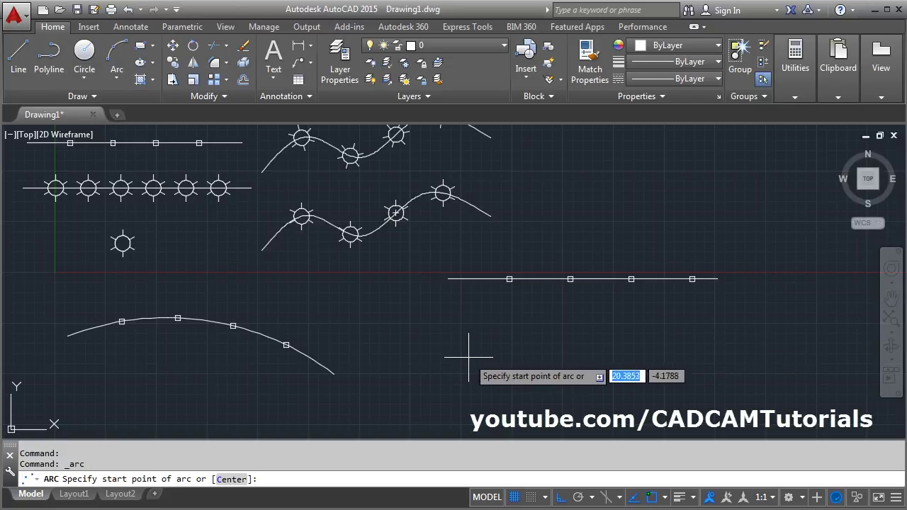
left_click(456, 378)
key("F8")
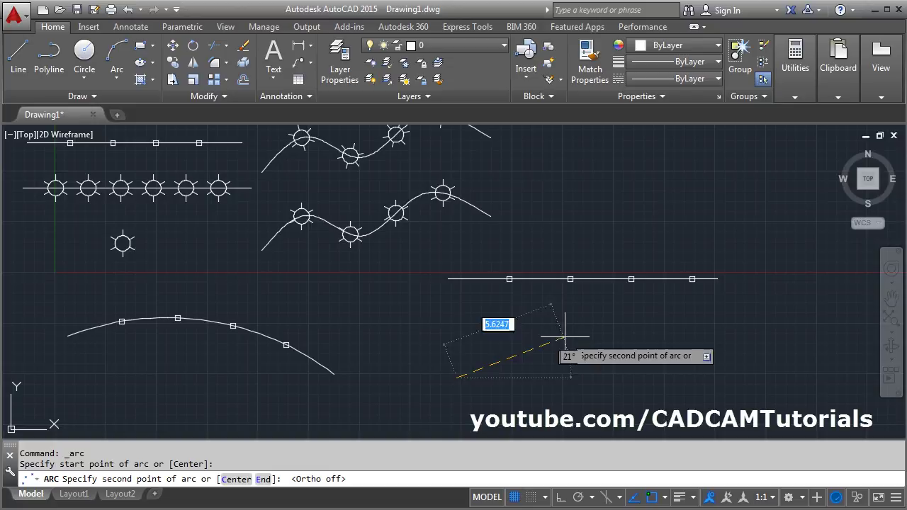
left_click(571, 331)
left_click(666, 372)
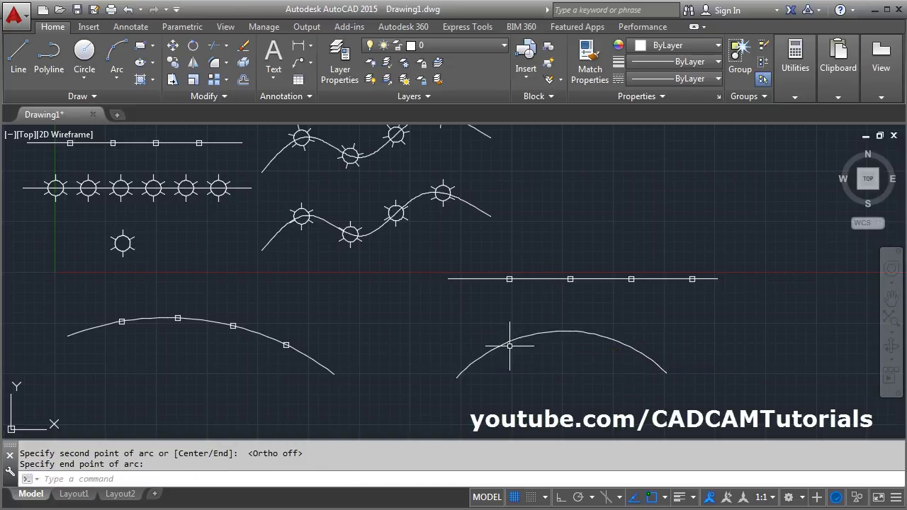
Step: Measure the new arc with aligned bulb blocks every 3 units
left_click(93, 96)
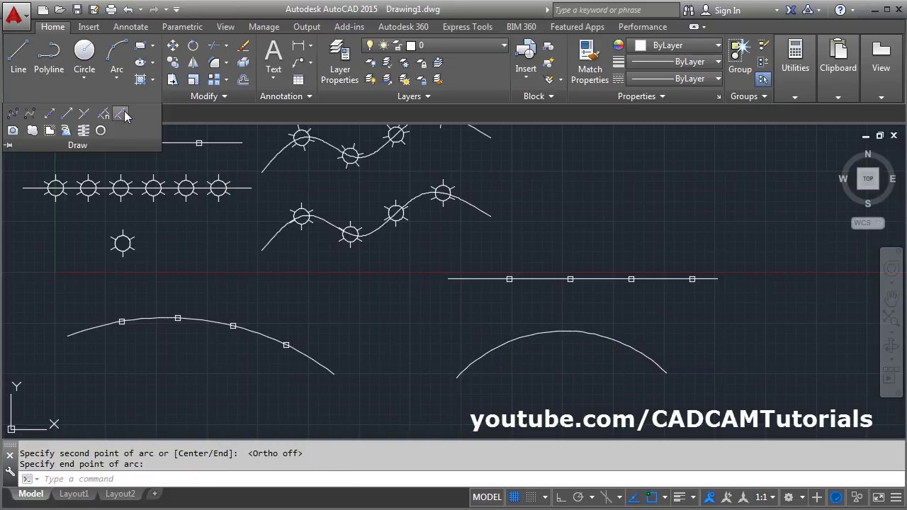
left_click(122, 115)
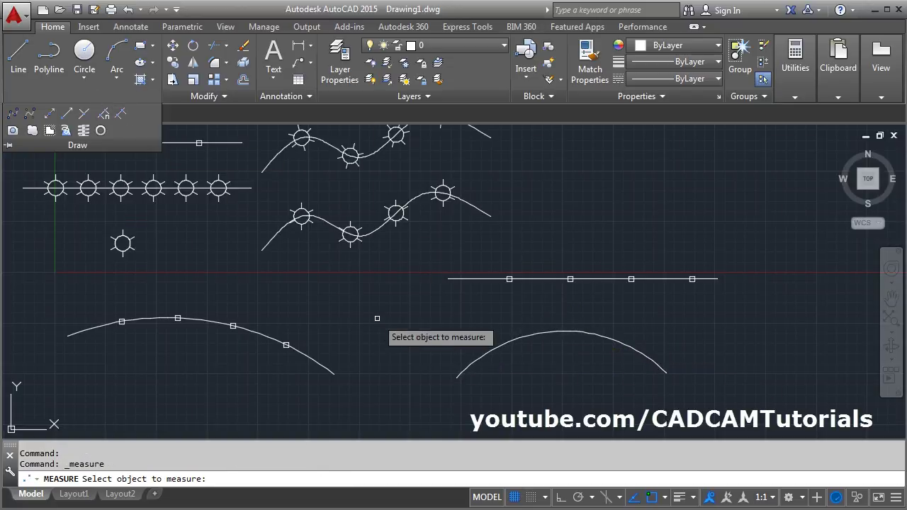
left_click(474, 361)
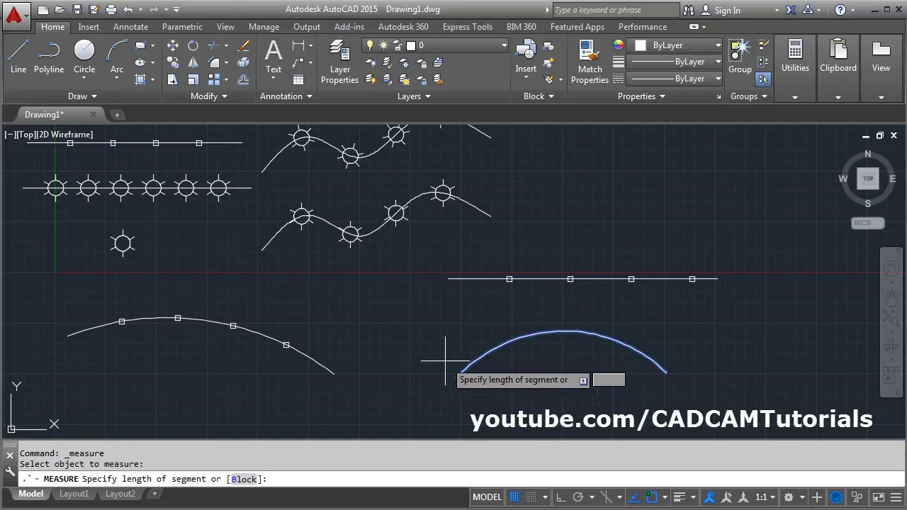
left_click(246, 479)
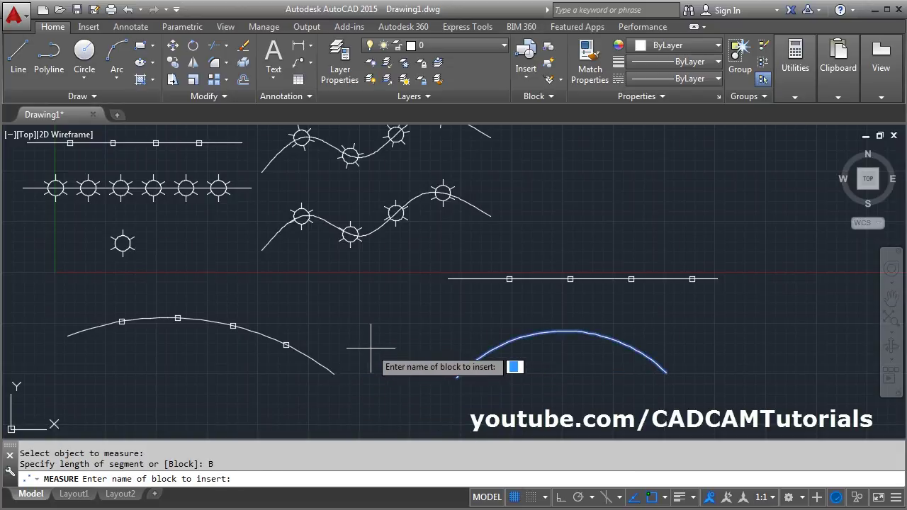
key("Return")
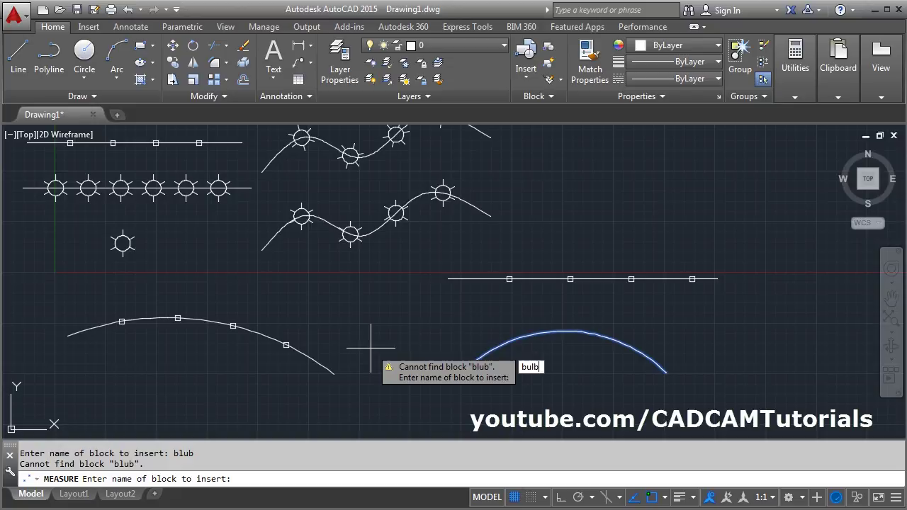
key("Return")
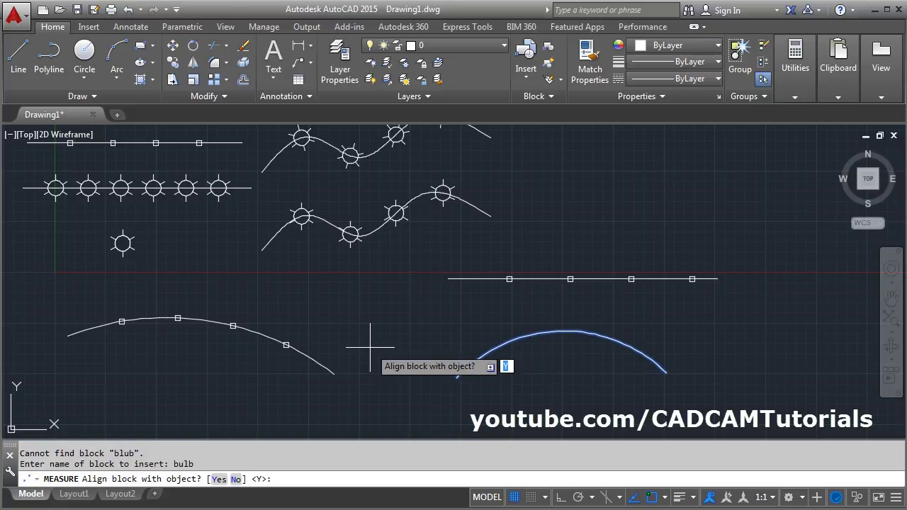
key("Return")
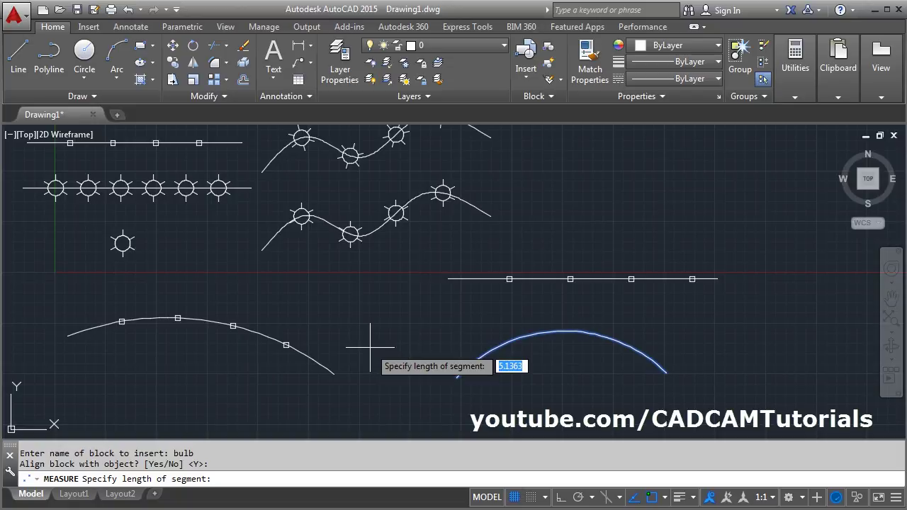
type("3")
key("Return")
Step: Zoom to extents so all the marked lines, splines and arcs fit in view
scroll(545, 368, "up", 2)
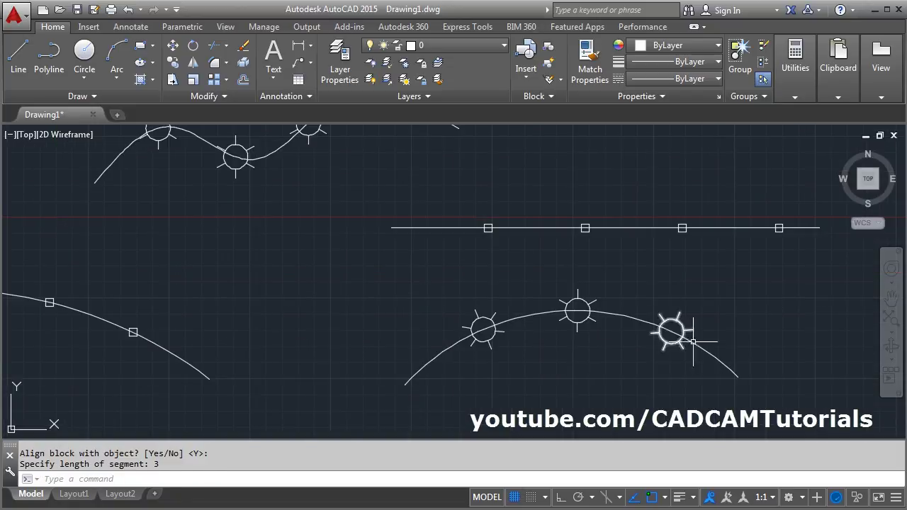
middle_click(620, 325)
middle_click(620, 326)
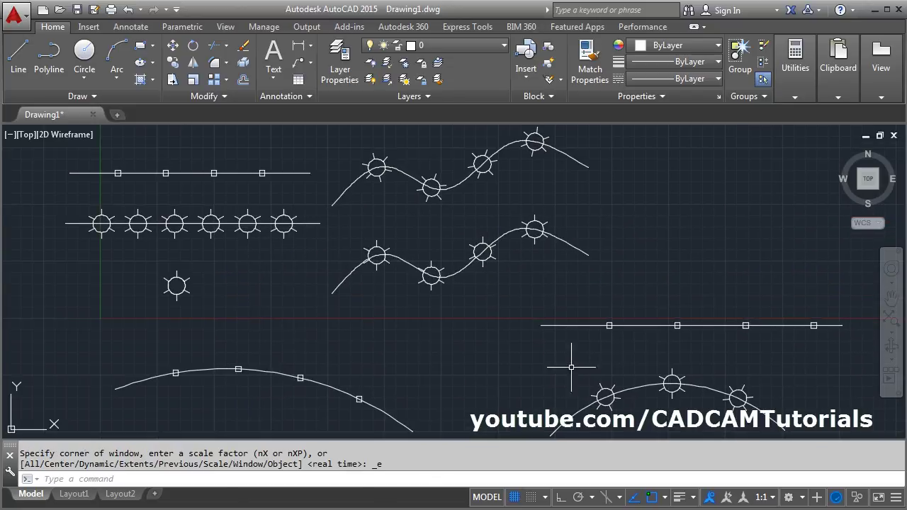